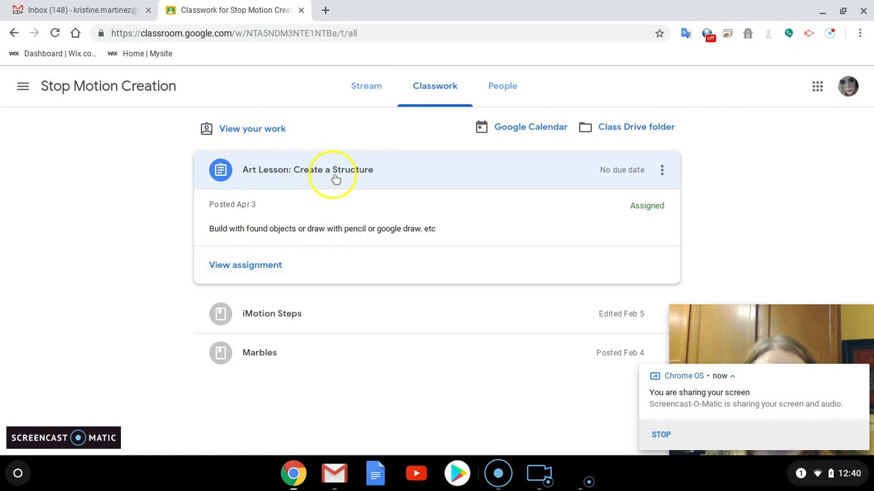
Open the "Art Lesson: Create a Structure" assignment and create a new Google Drawing as its attached work
{"action": "left_click", "coordinate": [246, 266]}
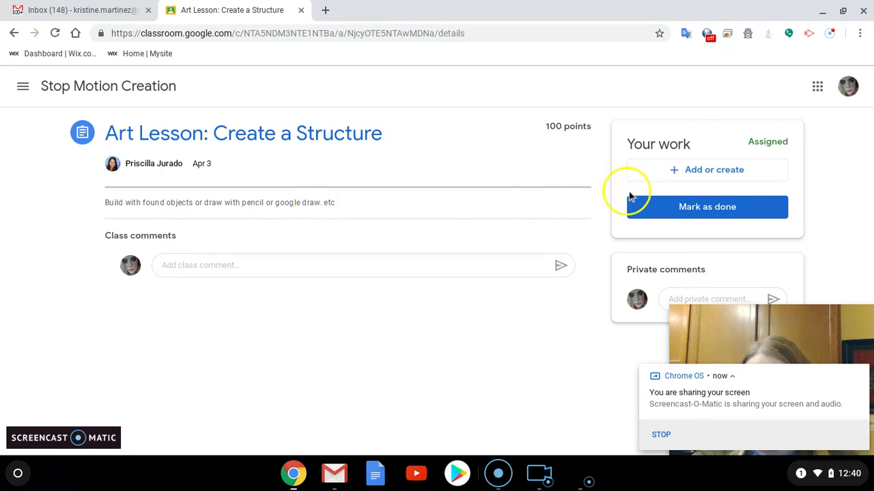
{"action": "left_click", "coordinate": [704, 172]}
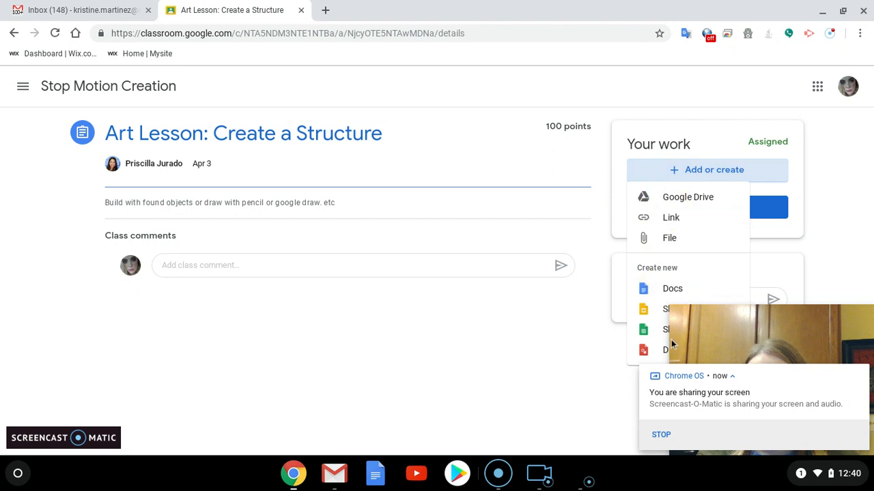
{"action": "left_click", "coordinate": [663, 351]}
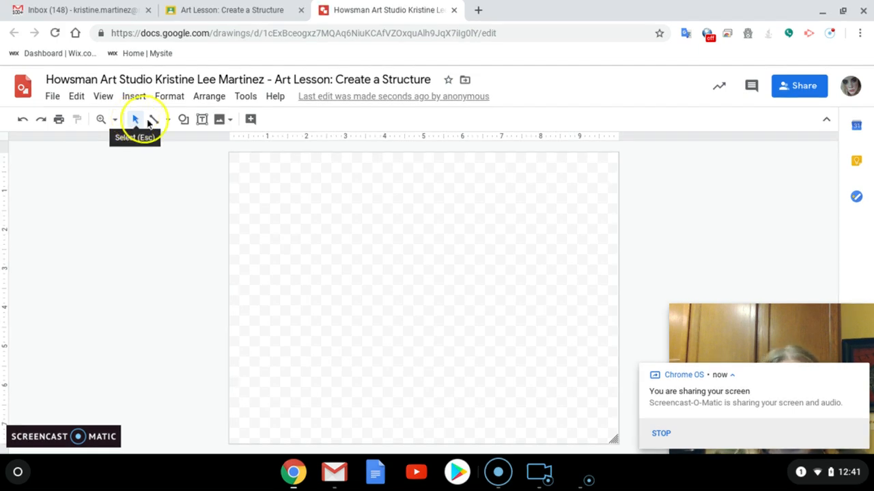
Draw a full-width rectangle about 1 unit tall along the canvas's bottom edge and fill it dark gray as a road
{"action": "left_click", "coordinate": [168, 121]}
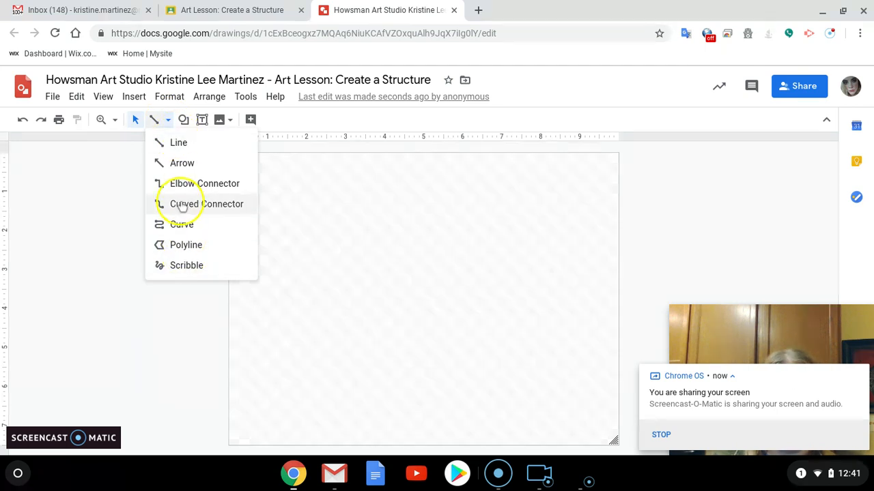
{"action": "left_click", "coordinate": [183, 120]}
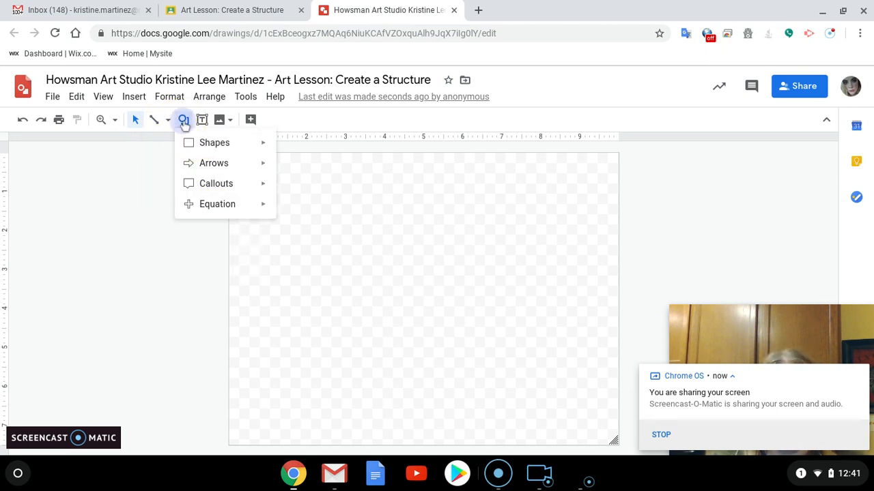
{"action": "left_click", "coordinate": [205, 148]}
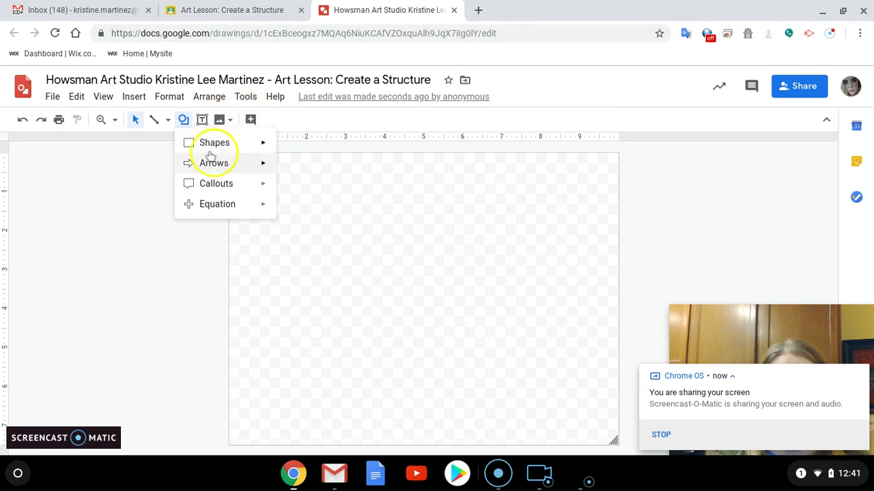
{"action": "mouse_move", "coordinate": [236, 148]}
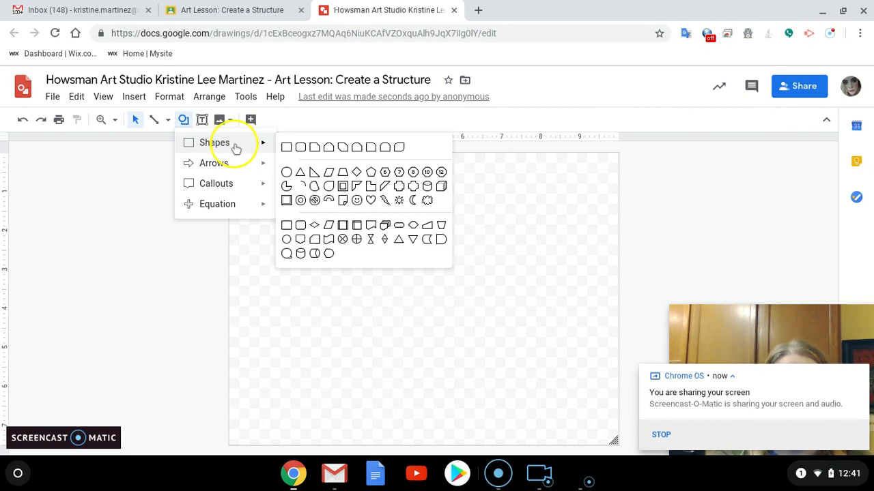
{"action": "left_click", "coordinate": [286, 149]}
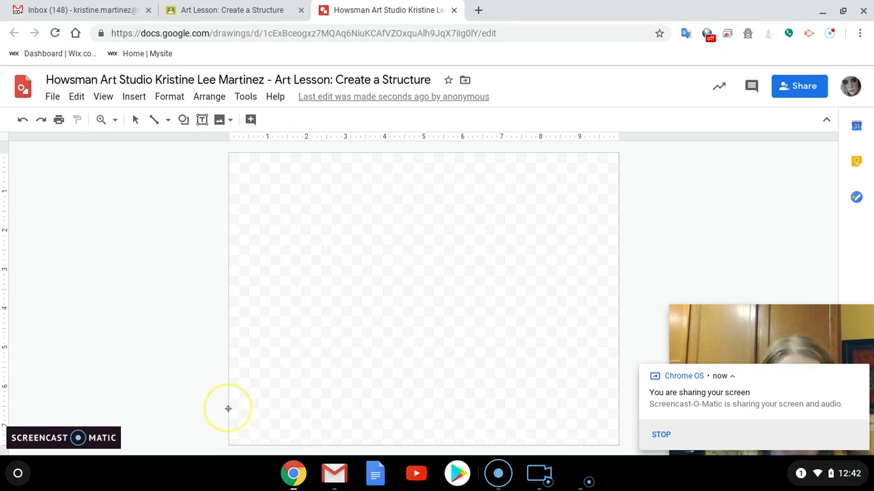
{"action": "left_click_drag", "start_coordinate": [228, 409], "coordinate": [618, 445]}
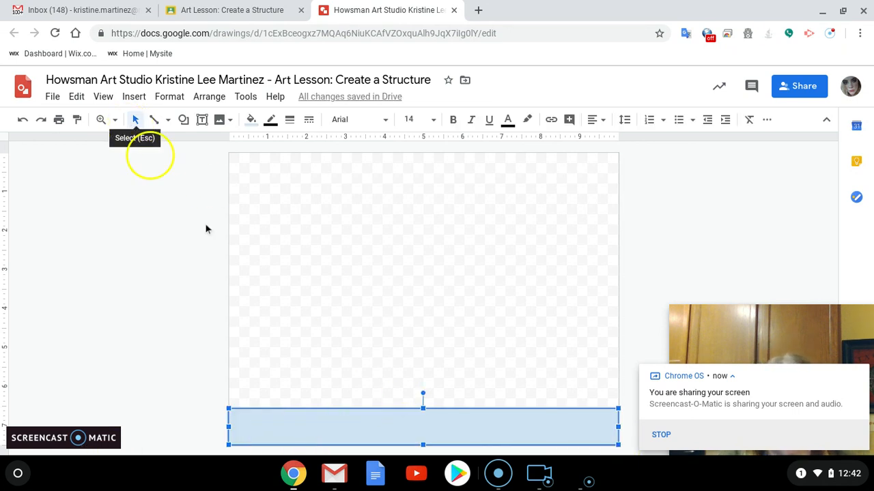
{"action": "left_click", "coordinate": [251, 120]}
{"action": "left_click", "coordinate": [270, 189]}
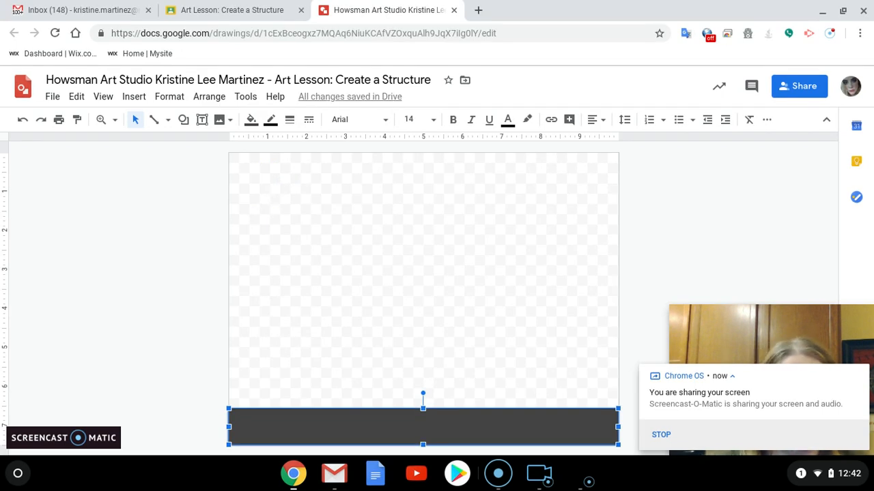
Draw a straight line across the middle of the road and format it as a yellow long-dash centre line
{"action": "left_click", "coordinate": [168, 121]}
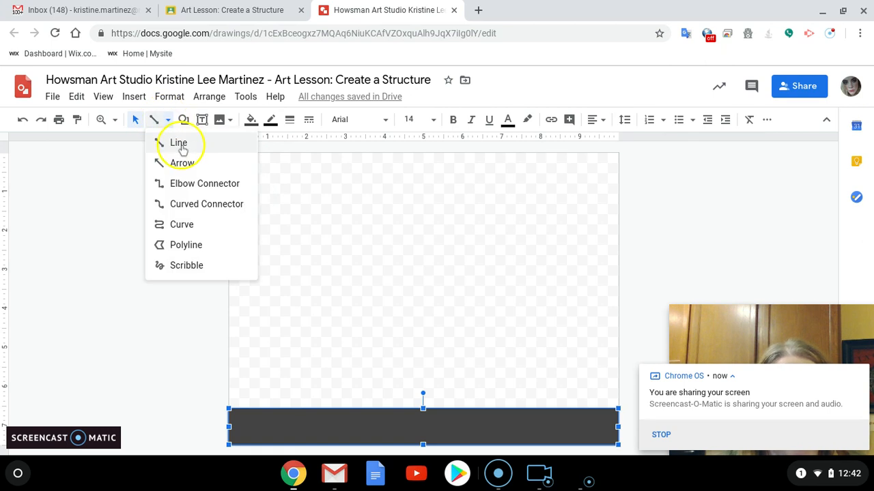
{"action": "left_click", "coordinate": [179, 145]}
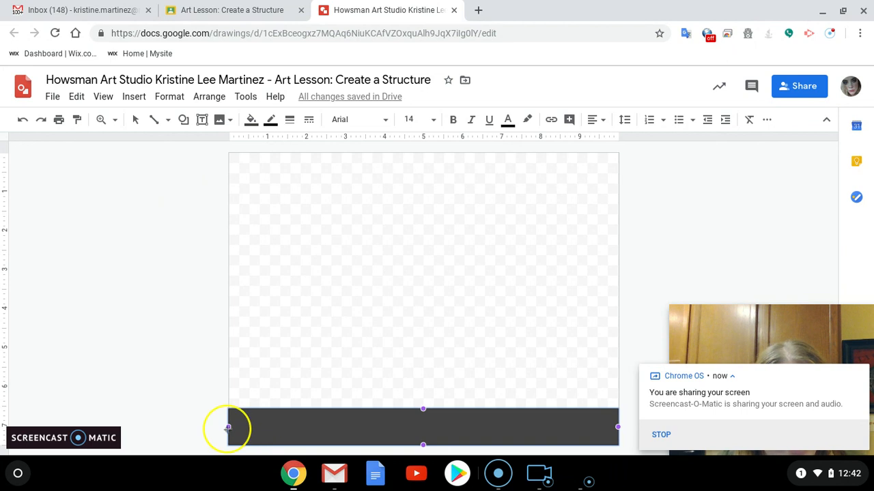
{"action": "left_click_drag", "start_coordinate": [228, 427], "coordinate": [617, 428]}
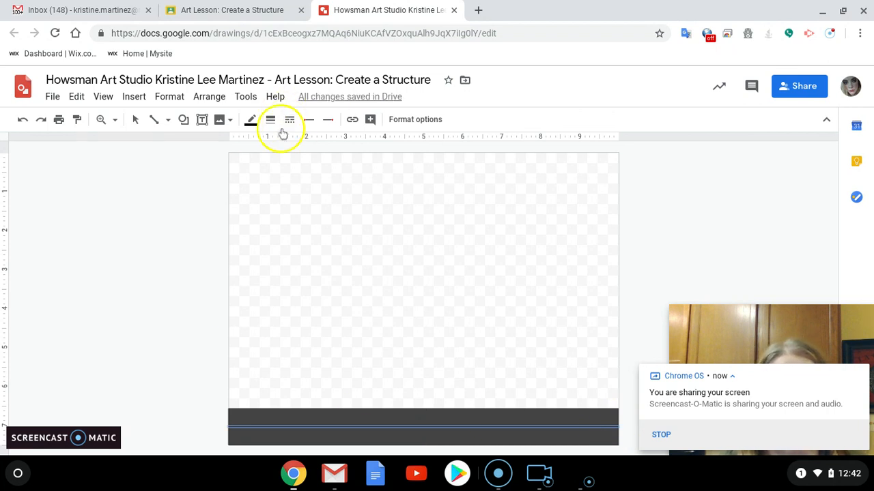
{"action": "left_click", "coordinate": [289, 121]}
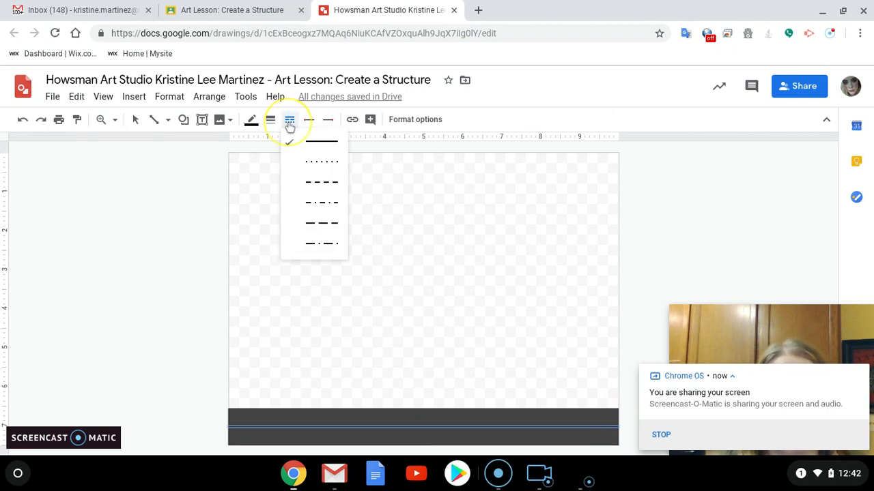
{"action": "left_click", "coordinate": [326, 224]}
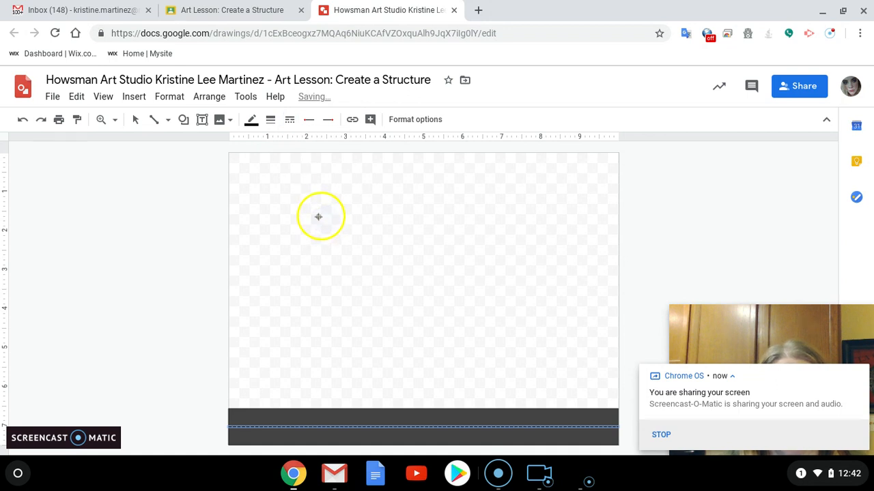
{"action": "left_click", "coordinate": [252, 124]}
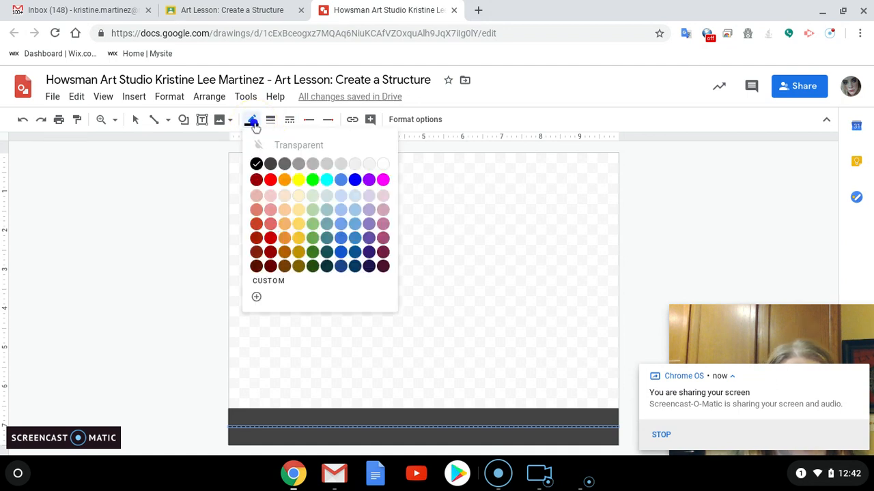
{"action": "left_click", "coordinate": [299, 179]}
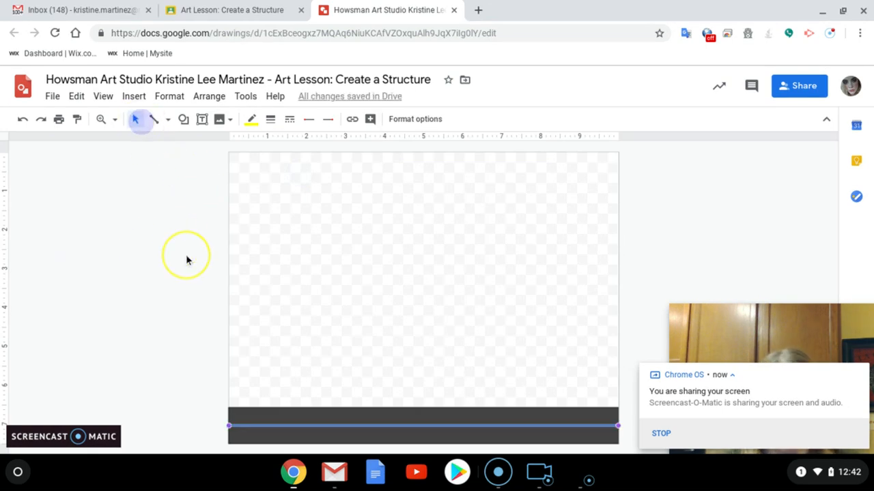
Draw two adjoining tower rectangles standing on the road near the canvas centre, the second one reaching the canvas's top edge
{"action": "left_click", "coordinate": [183, 120]}
{"action": "mouse_move", "coordinate": [205, 150]}
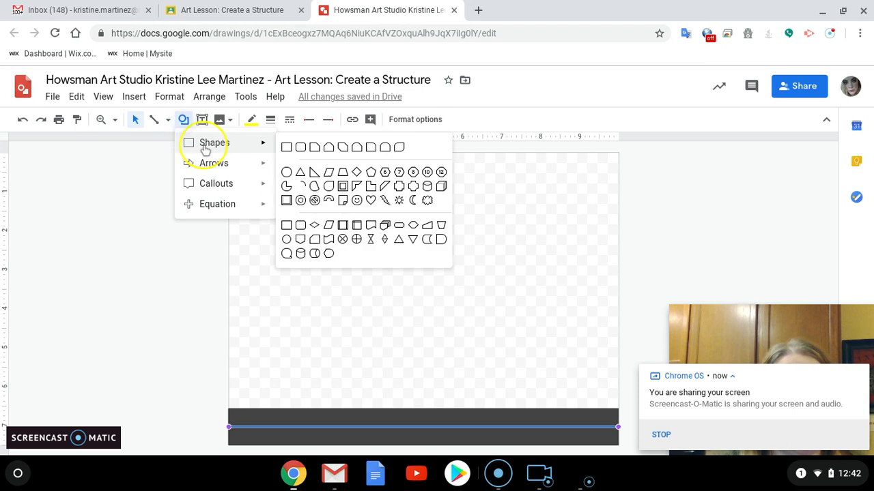
{"action": "left_click", "coordinate": [286, 147]}
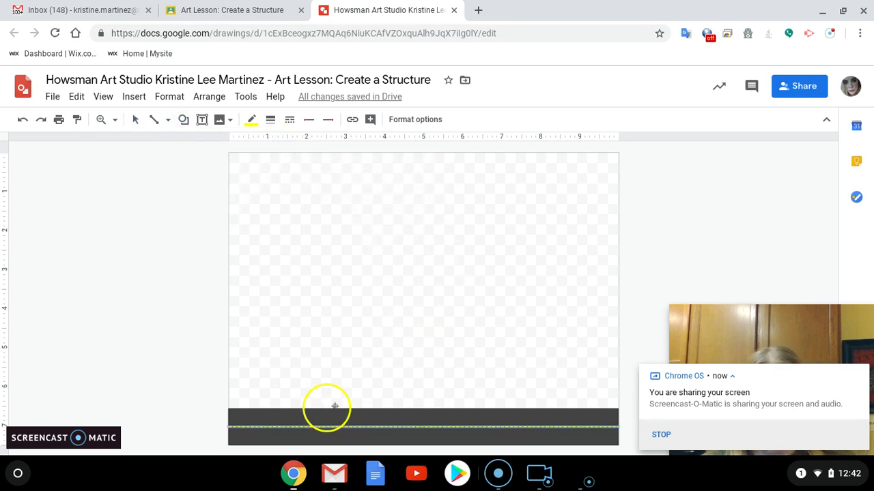
{"action": "mouse_move", "coordinate": [360, 408]}
{"action": "left_mouse_down"}
{"action": "mouse_move", "coordinate": [361, 205]}
{"action": "mouse_move", "coordinate": [423, 201]}
{"action": "left_mouse_up"}
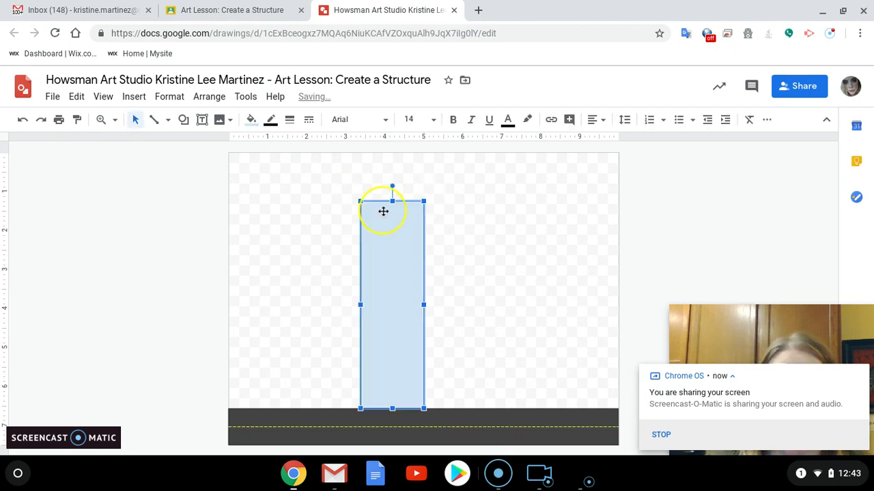
{"action": "left_click", "coordinate": [184, 119]}
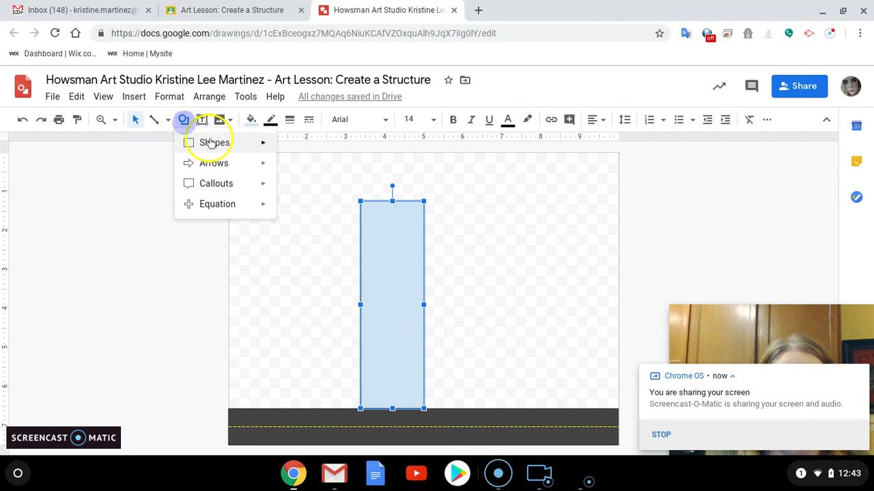
{"action": "mouse_move", "coordinate": [214, 143]}
{"action": "left_click", "coordinate": [286, 148]}
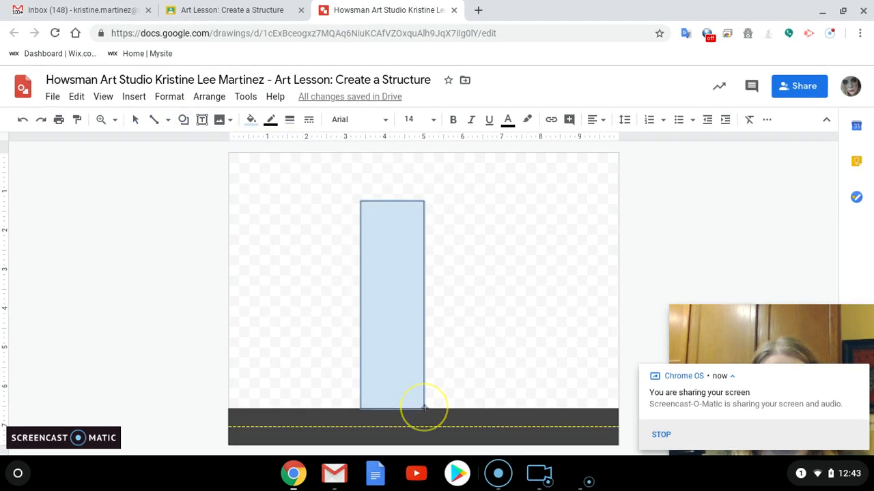
{"action": "left_click_drag", "start_coordinate": [424, 408], "coordinate": [494, 153]}
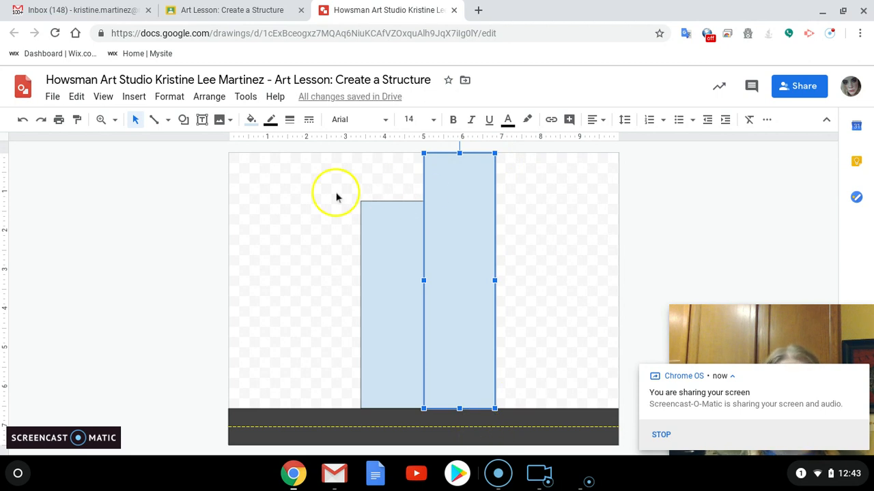
Draw a low, wide rectangular building on the road, from the tallest tower to the canvas's right edge
{"action": "left_click", "coordinate": [183, 121]}
{"action": "mouse_move", "coordinate": [253, 148]}
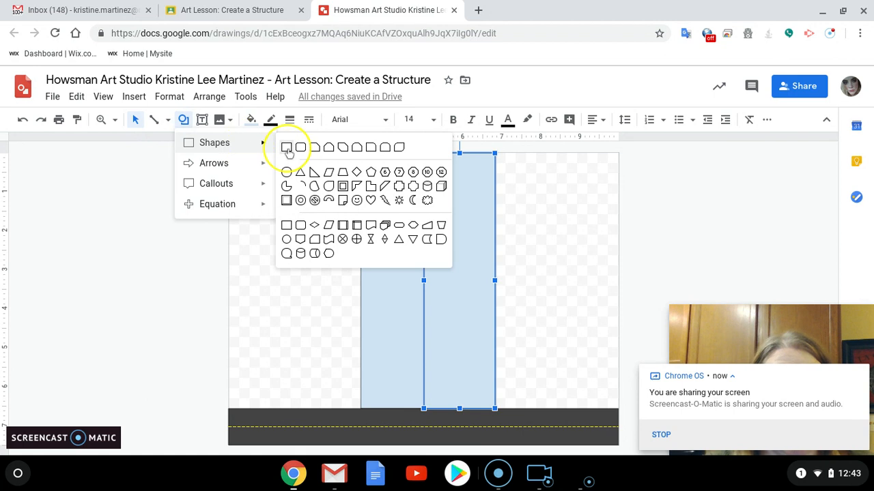
{"action": "left_click", "coordinate": [286, 147]}
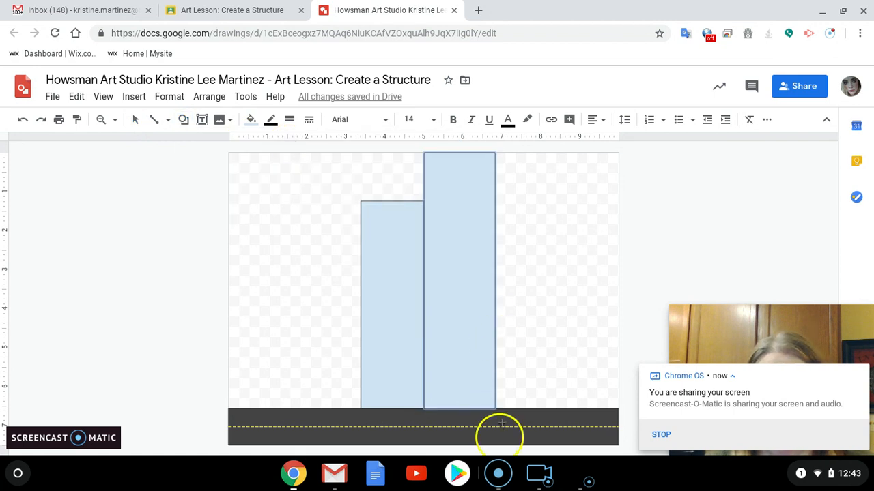
{"action": "left_click_drag", "start_coordinate": [495, 410], "coordinate": [620, 324]}
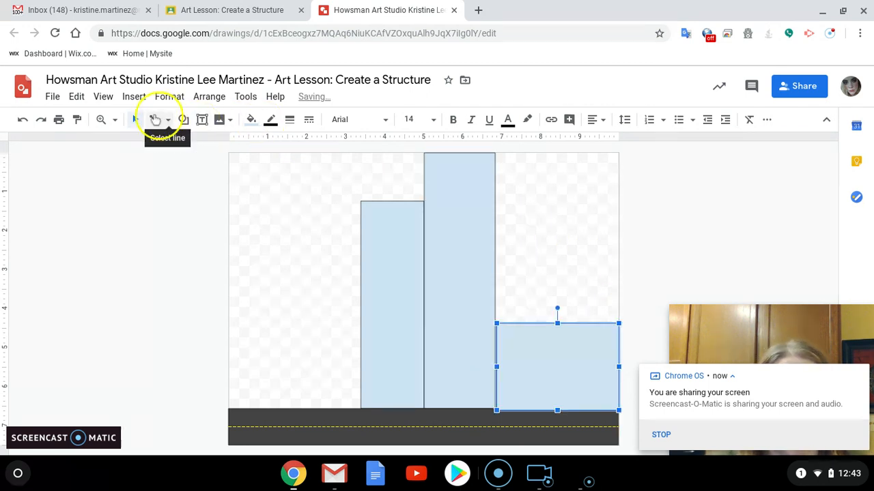
Draw a small upright cylinder on the roof of the low building, near its left end
{"action": "left_click", "coordinate": [183, 119]}
{"action": "mouse_move", "coordinate": [225, 144]}
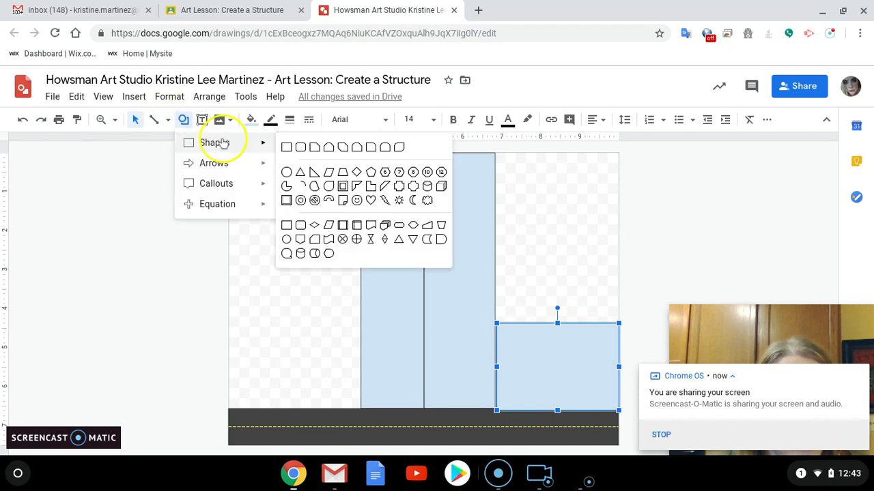
{"action": "mouse_move", "coordinate": [229, 183]}
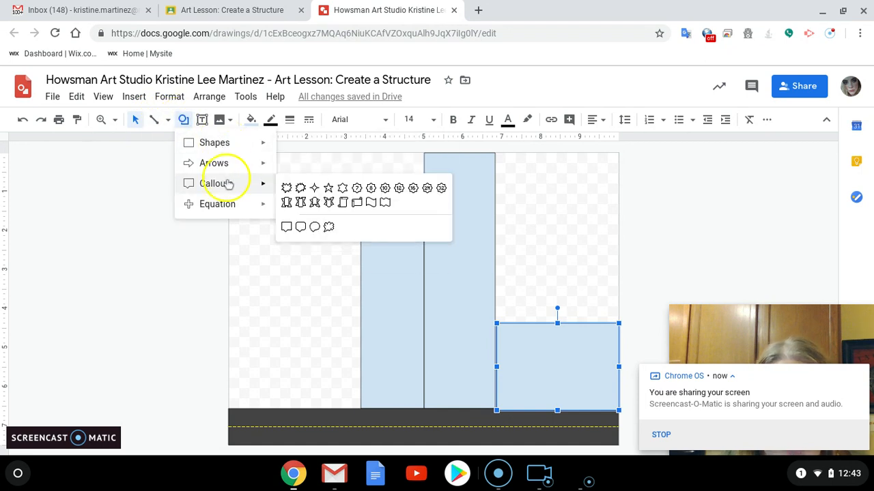
{"action": "mouse_move", "coordinate": [229, 206]}
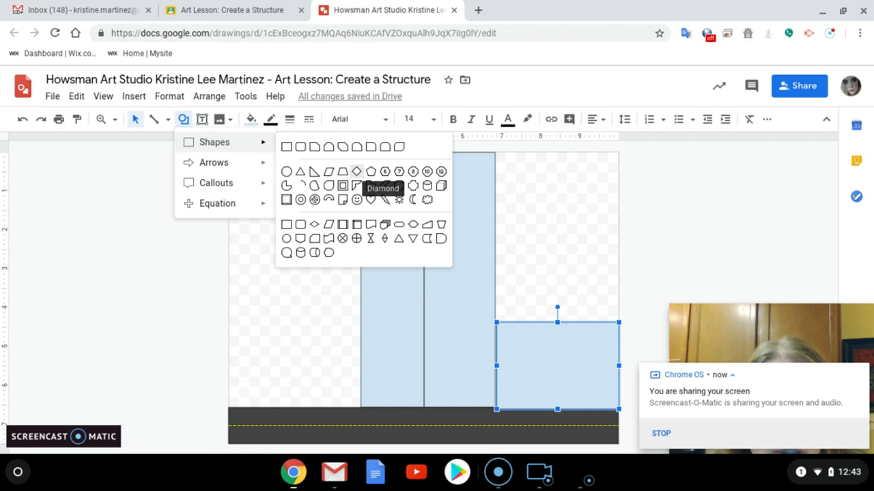
{"action": "left_click", "coordinate": [427, 186]}
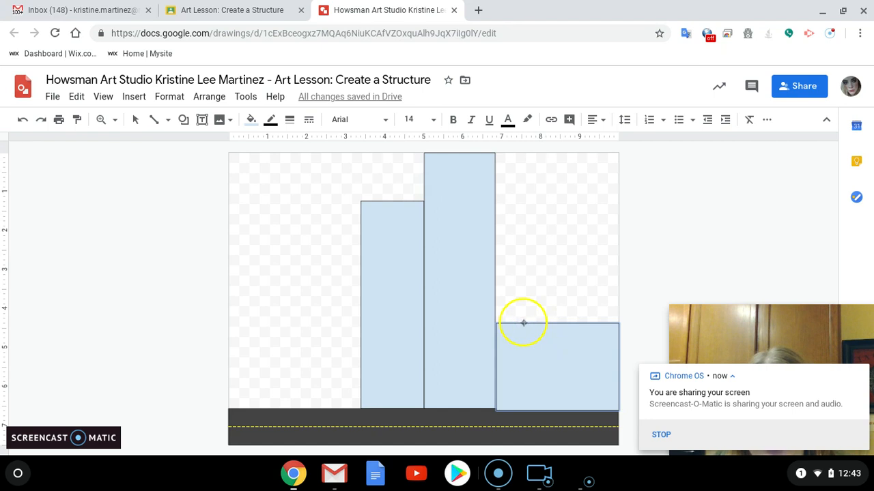
{"action": "left_click_drag", "start_coordinate": [521, 286], "coordinate": [537, 287]}
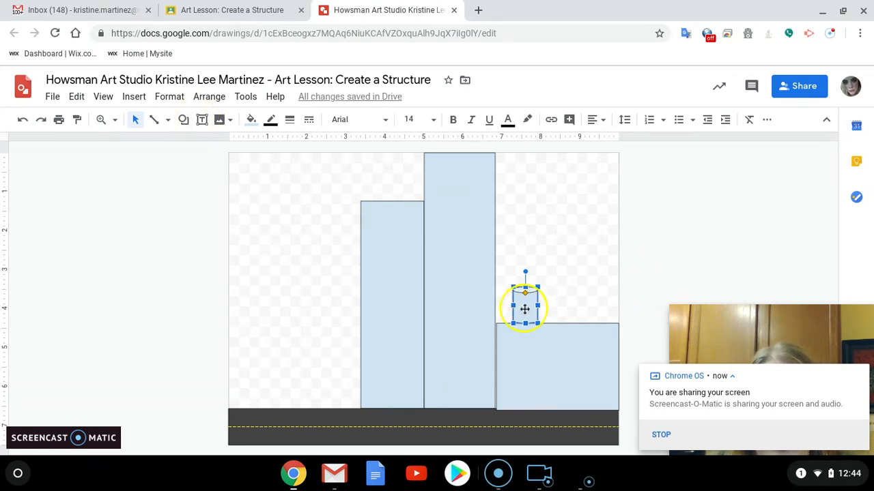
Duplicate the rooftop cylinder near the roof's right end, and lower the original so it slightly overlaps the roof edge
{"action": "right_click", "coordinate": [524, 310]}
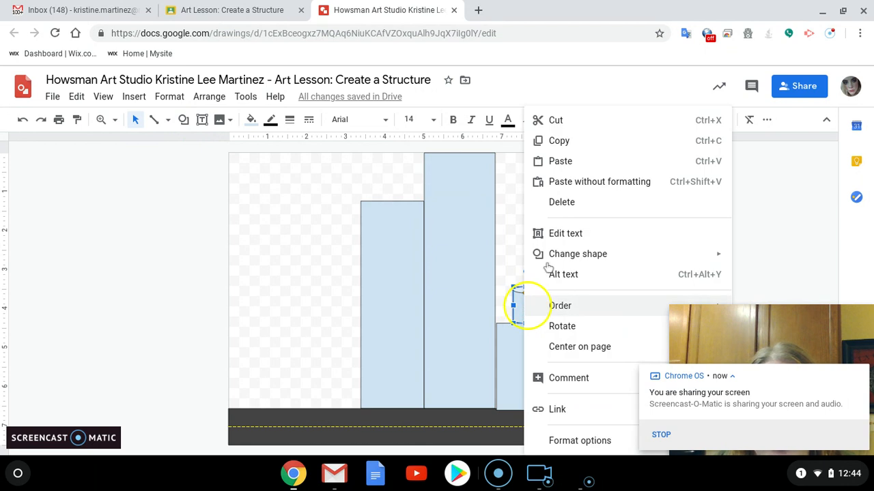
{"action": "left_click", "coordinate": [558, 146]}
{"action": "right_click", "coordinate": [571, 307]}
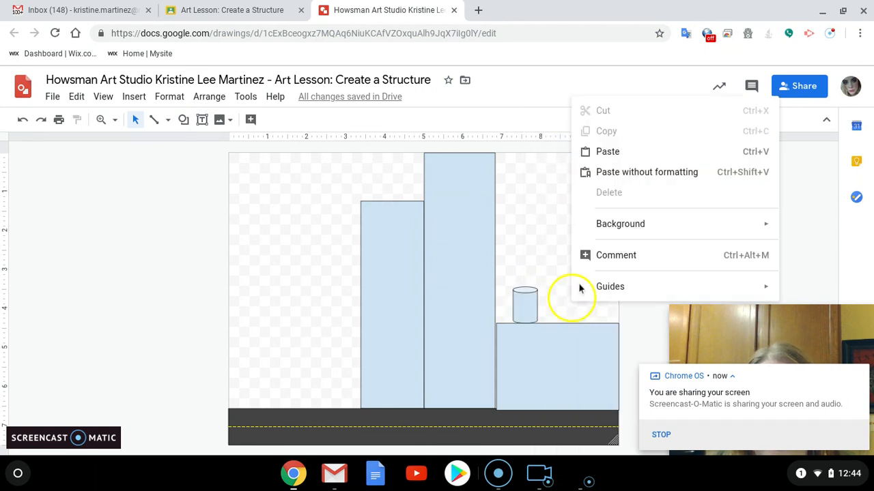
{"action": "left_click", "coordinate": [604, 156]}
{"action": "left_click_drag", "start_coordinate": [529, 309], "coordinate": [590, 309]}
{"action": "left_click", "coordinate": [527, 312]}
{"action": "left_click_drag", "start_coordinate": [527, 313], "coordinate": [528, 321]}
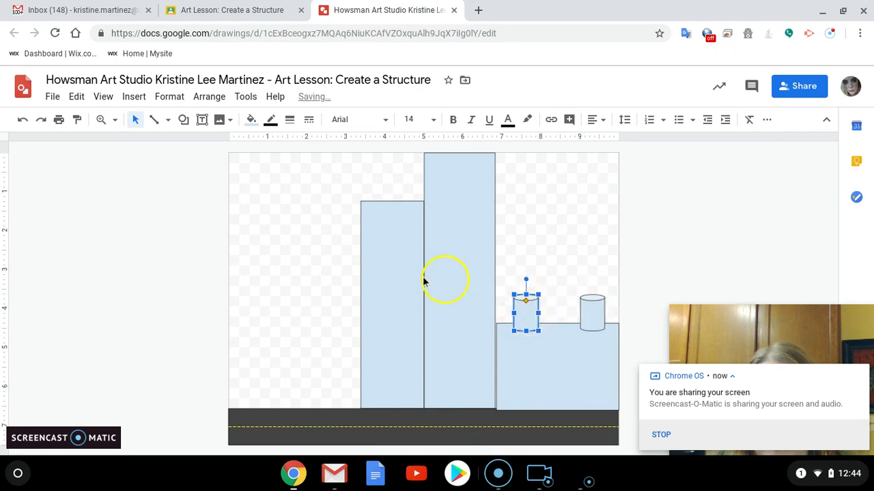
{"action": "left_click", "coordinate": [293, 282]}
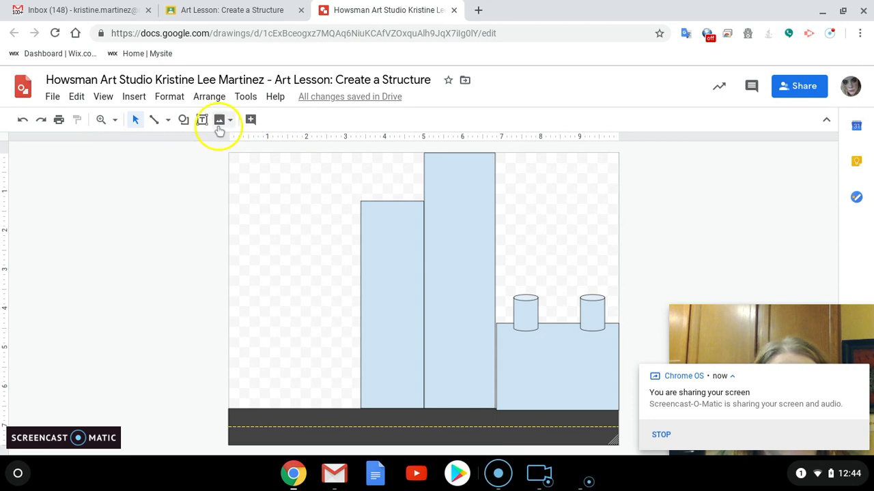
Fill the tallest tower with cyan and the shorter tower beside it with magenta
{"action": "left_click", "coordinate": [446, 230]}
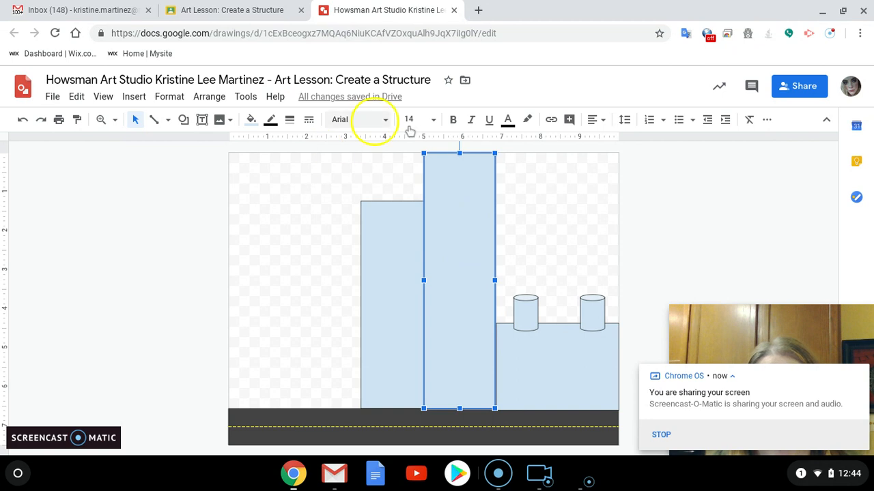
{"action": "left_click", "coordinate": [250, 120]}
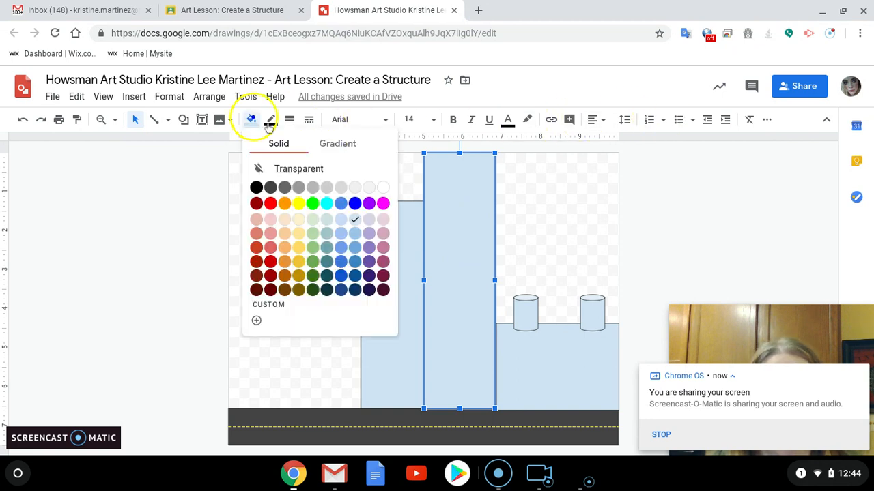
{"action": "left_click", "coordinate": [327, 204]}
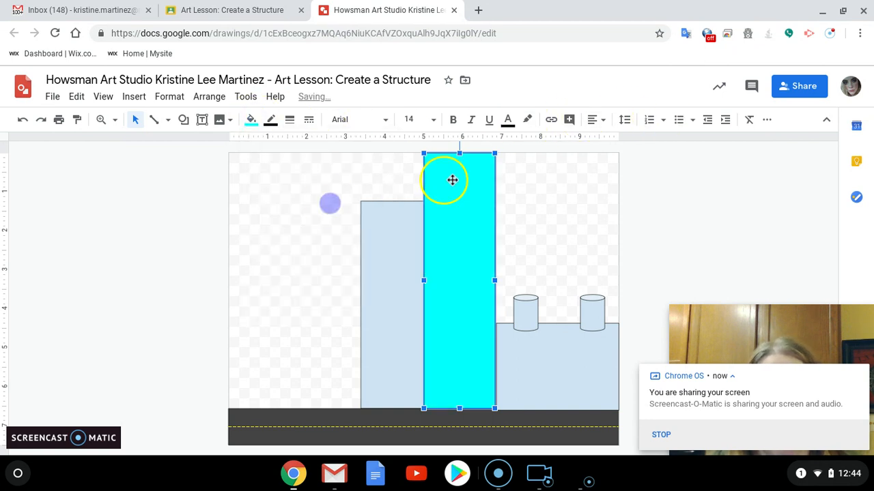
{"action": "left_click", "coordinate": [397, 235]}
{"action": "left_click", "coordinate": [251, 120]}
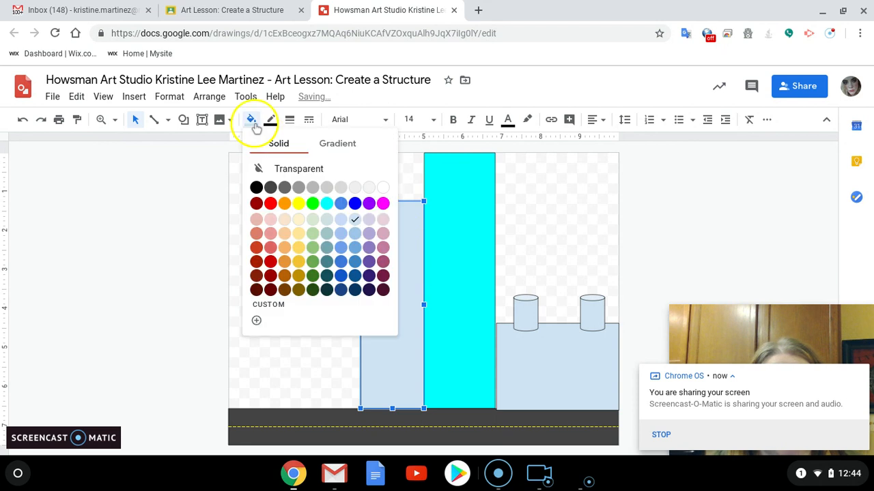
{"action": "left_click", "coordinate": [383, 205]}
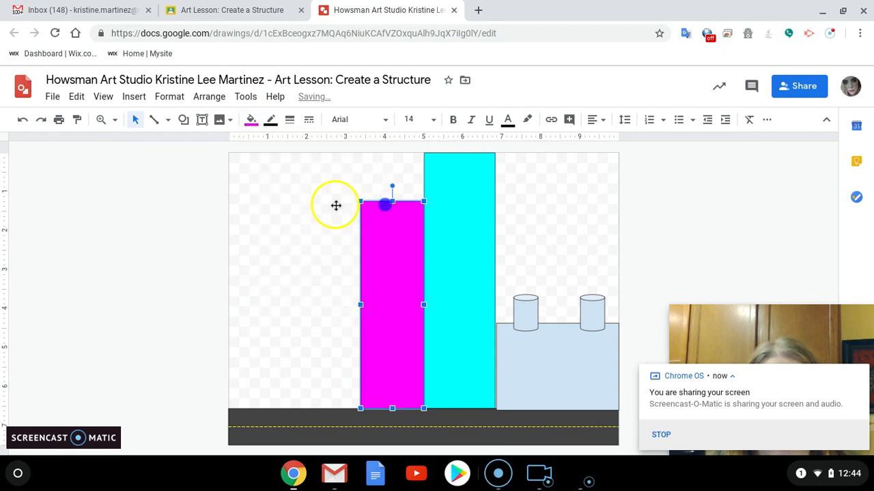
Fill the low, wide building with a custom bright green, RGB (30, 234, 39)
{"action": "left_click", "coordinate": [542, 356]}
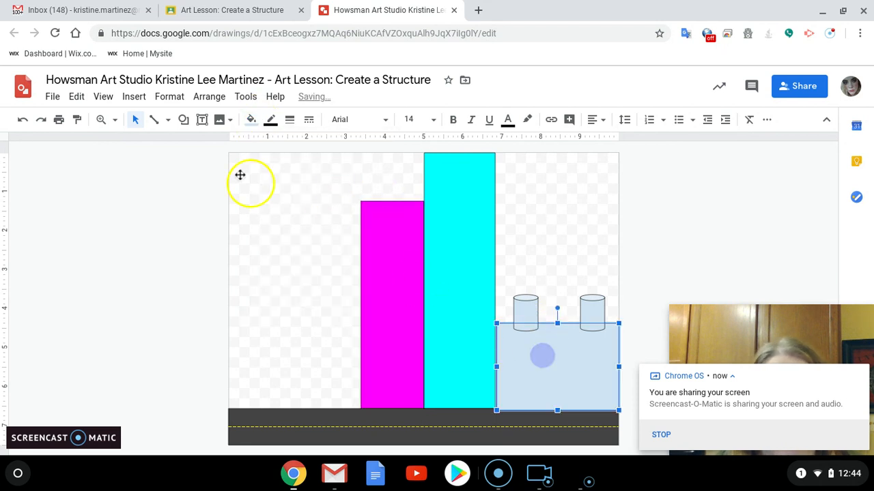
{"action": "left_click", "coordinate": [251, 120]}
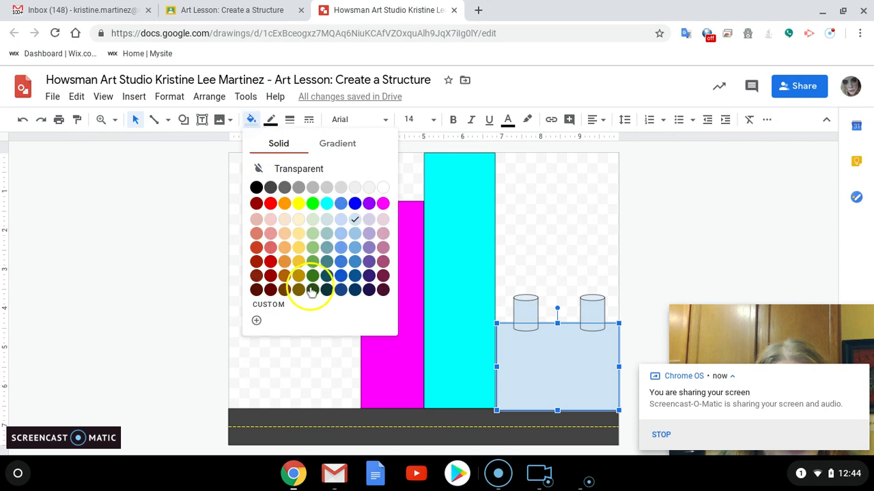
{"action": "left_click", "coordinate": [268, 308]}
{"action": "left_click_drag", "start_coordinate": [446, 304], "coordinate": [414, 304]}
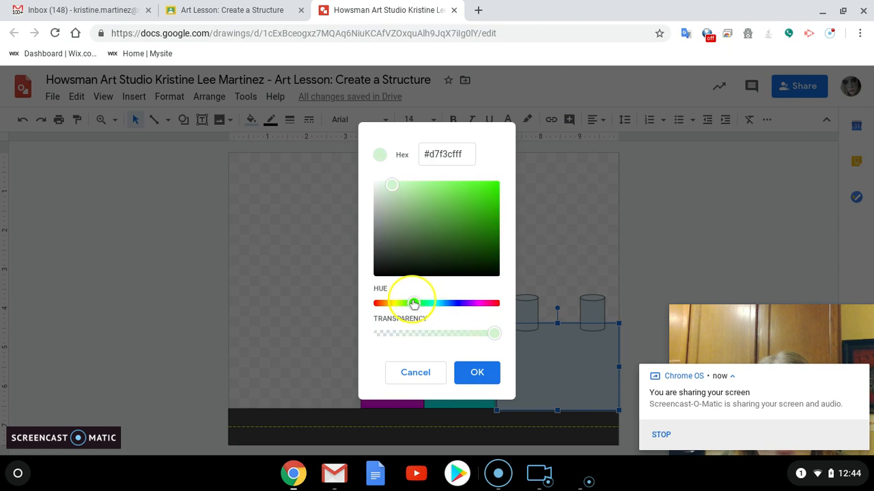
{"action": "left_click", "coordinate": [483, 189]}
{"action": "left_click", "coordinate": [477, 374]}
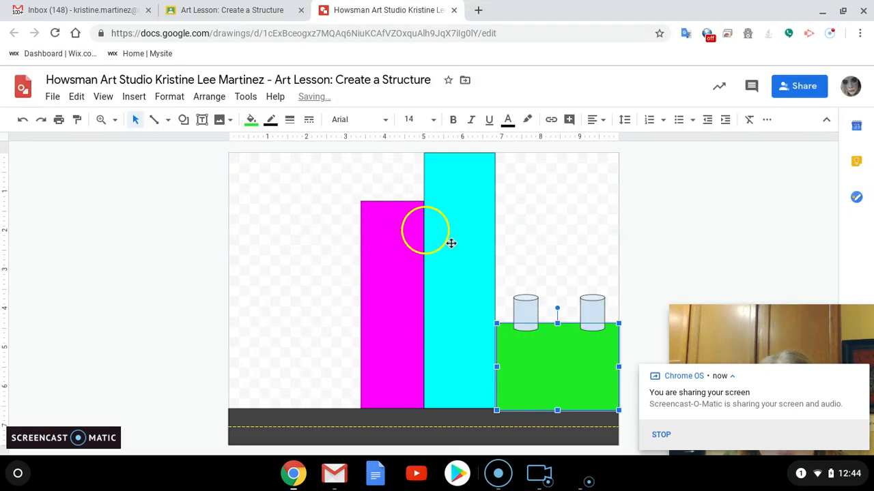
Fill both rooftop cylinders with the same muted medium green from the preset colours
{"action": "left_click", "coordinate": [521, 309]}
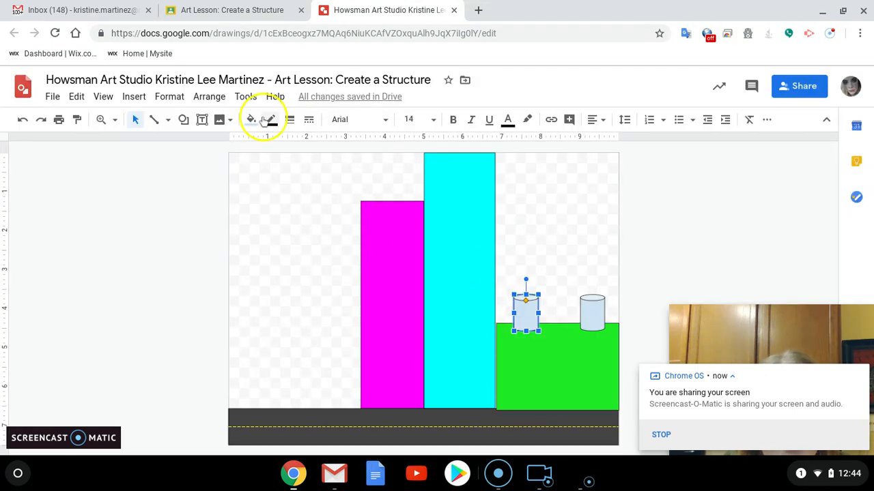
{"action": "left_click", "coordinate": [252, 120]}
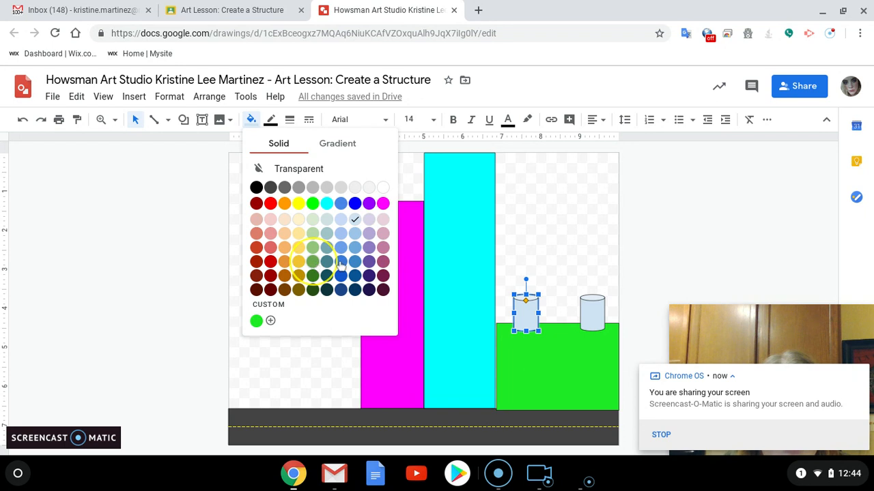
{"action": "left_click", "coordinate": [313, 266]}
{"action": "left_click", "coordinate": [590, 310]}
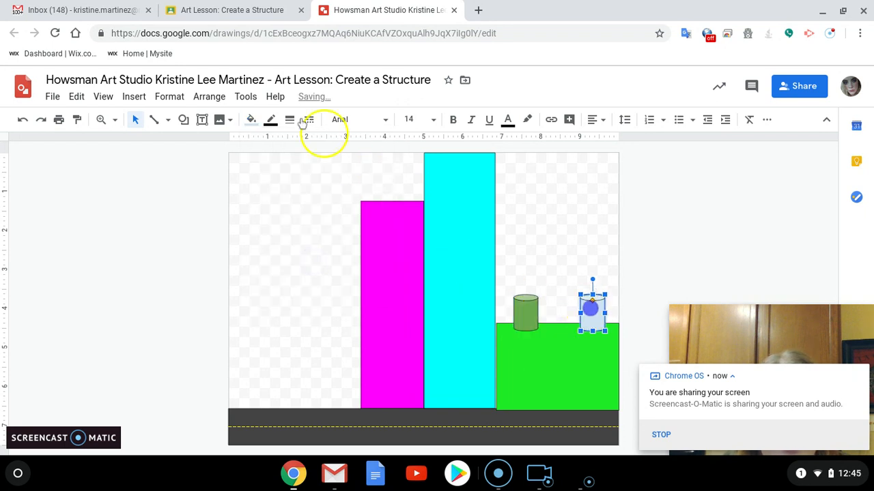
{"action": "left_click", "coordinate": [251, 120]}
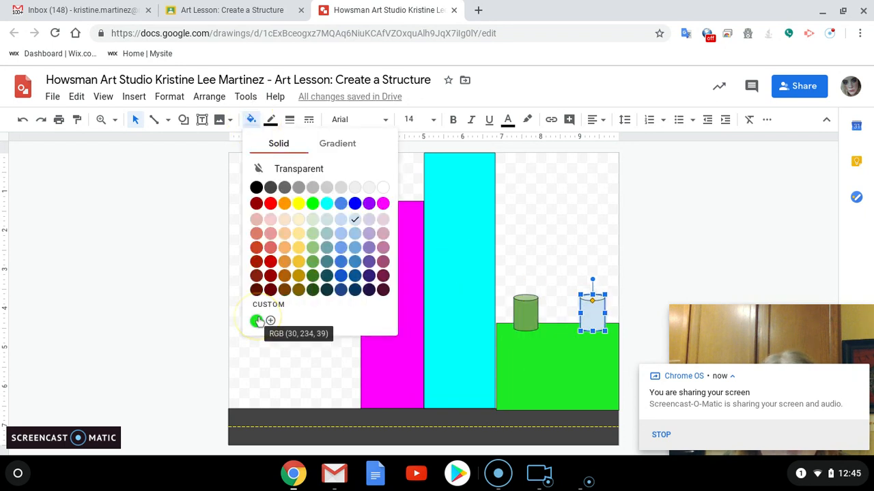
{"action": "left_click", "coordinate": [312, 263]}
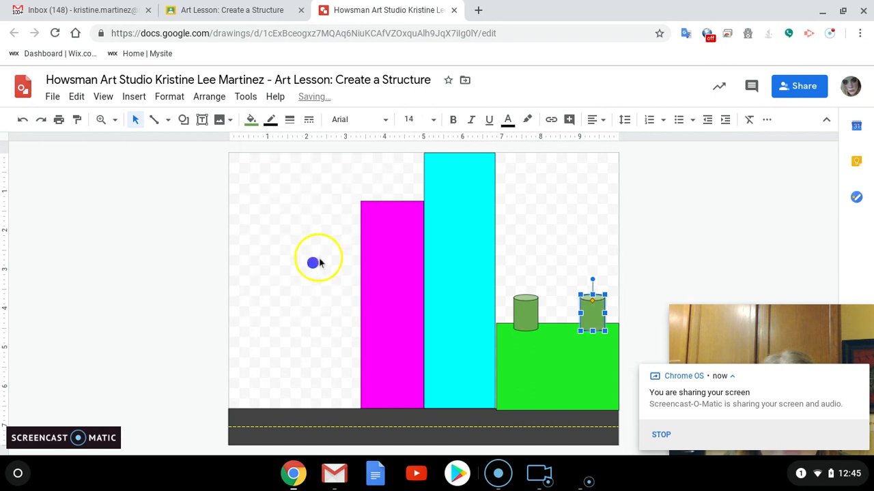
Draw a small square window in the magenta tower's upper left corner and fill it with soft golden yellow
{"action": "left_click", "coordinate": [525, 348]}
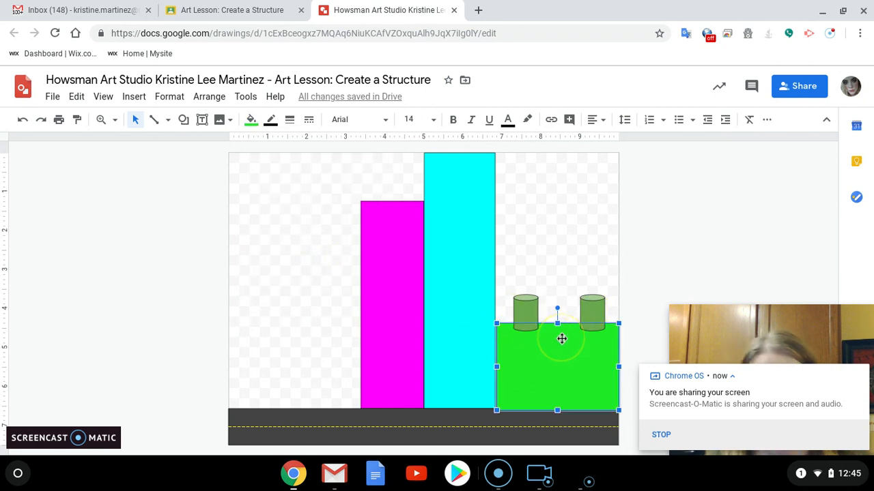
{"action": "left_click", "coordinate": [183, 119]}
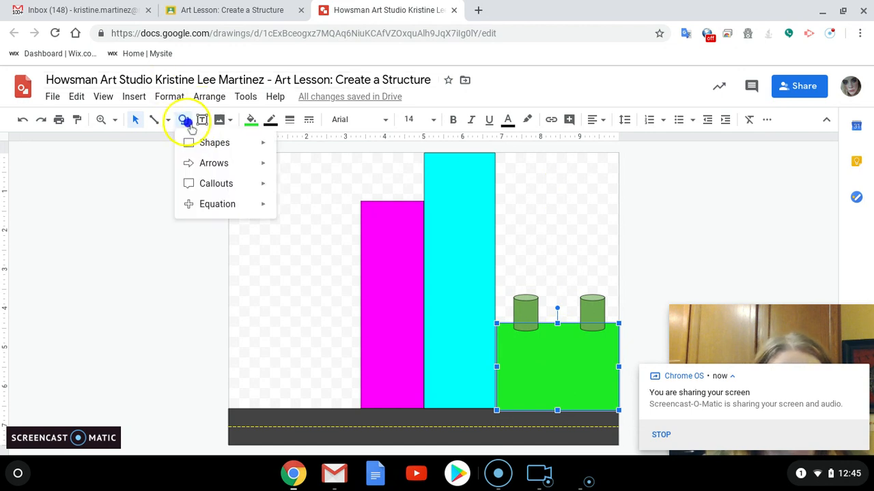
{"action": "mouse_move", "coordinate": [229, 148]}
{"action": "left_click", "coordinate": [287, 146]}
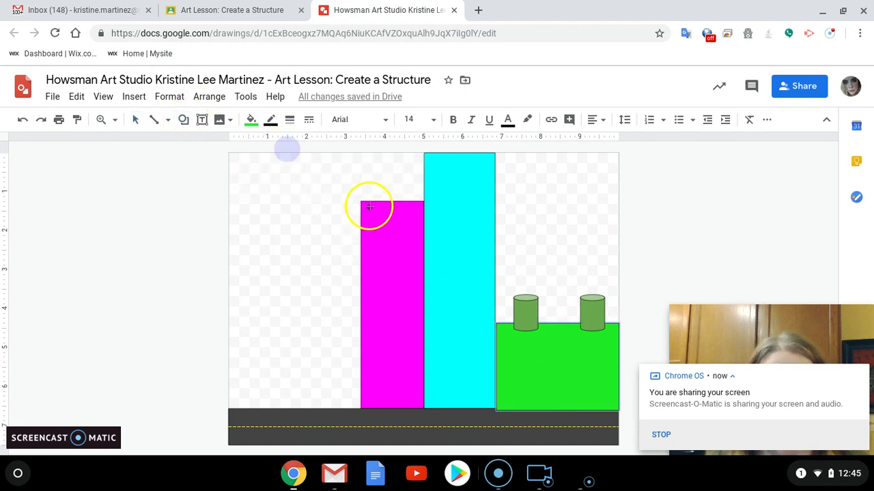
{"action": "left_click_drag", "start_coordinate": [380, 230], "coordinate": [395, 234]}
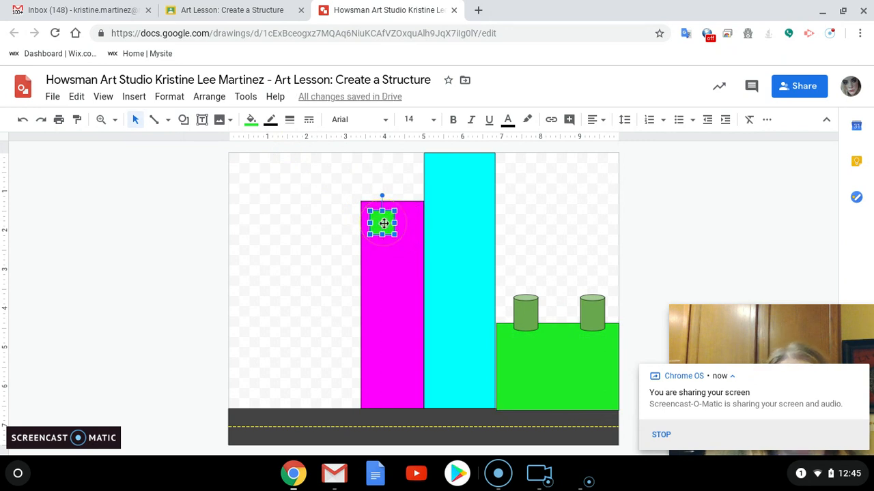
{"action": "left_click", "coordinate": [251, 120]}
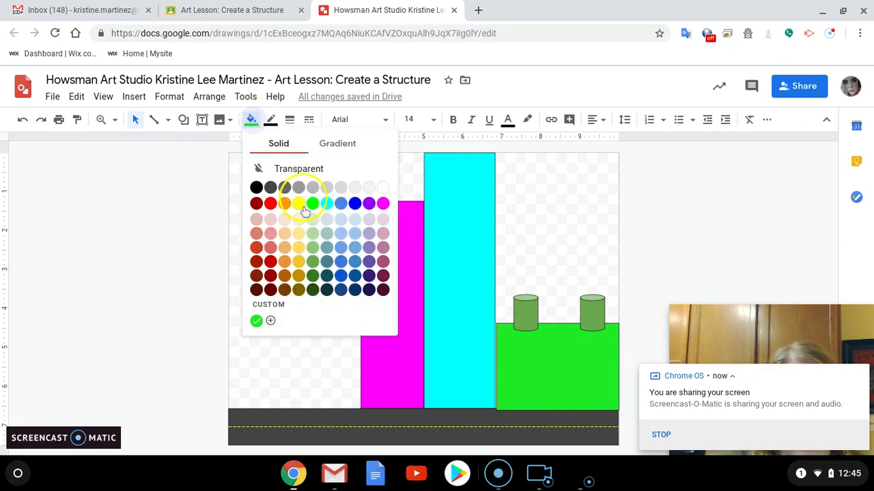
{"action": "left_click", "coordinate": [300, 248]}
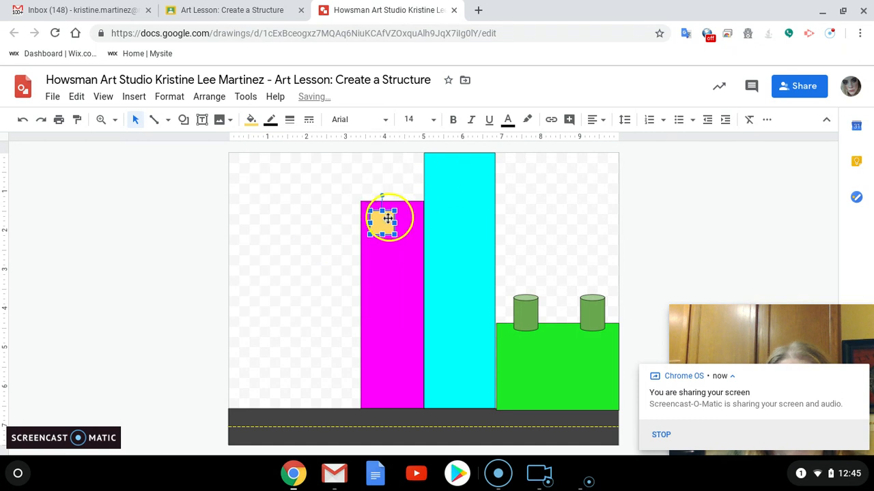
Copy the yellow window and place the duplicate directly below it on the magenta tower, leaving a small gap
{"action": "right_click", "coordinate": [382, 223]}
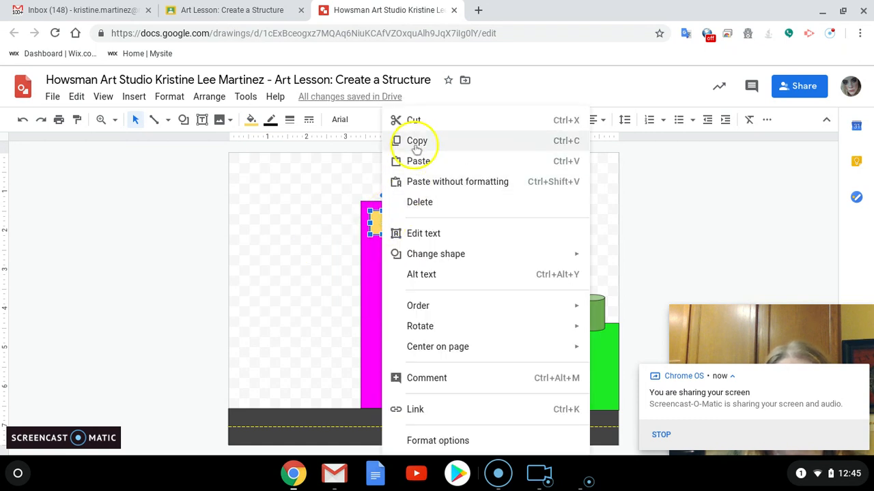
{"action": "left_click", "coordinate": [392, 141]}
{"action": "right_click", "coordinate": [385, 256]}
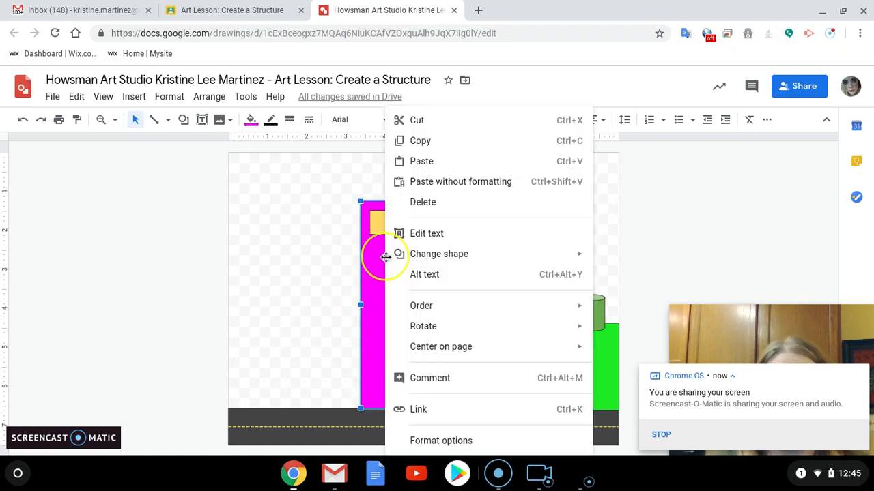
{"action": "left_click", "coordinate": [432, 163]}
{"action": "left_click_drag", "start_coordinate": [396, 237], "coordinate": [384, 263]}
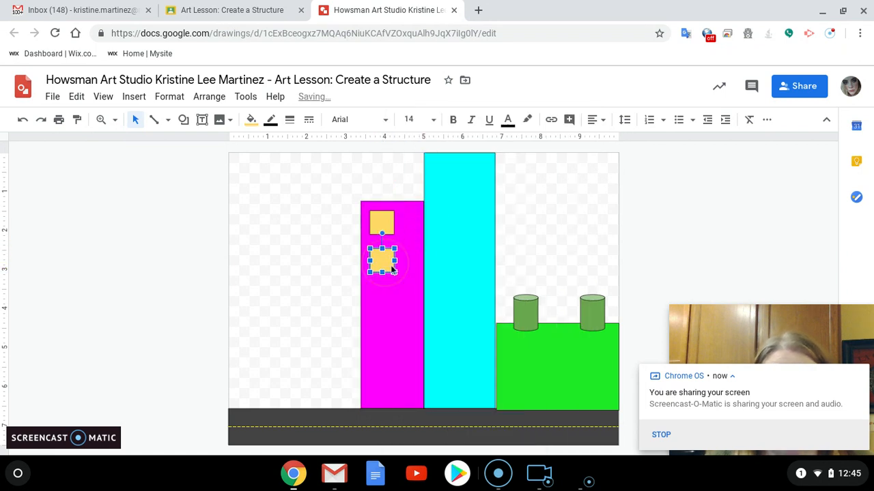
Paste two more yellow windows and align them below the first two, evenly spaced in one column on the magenta tower
{"action": "right_click", "coordinate": [392, 309]}
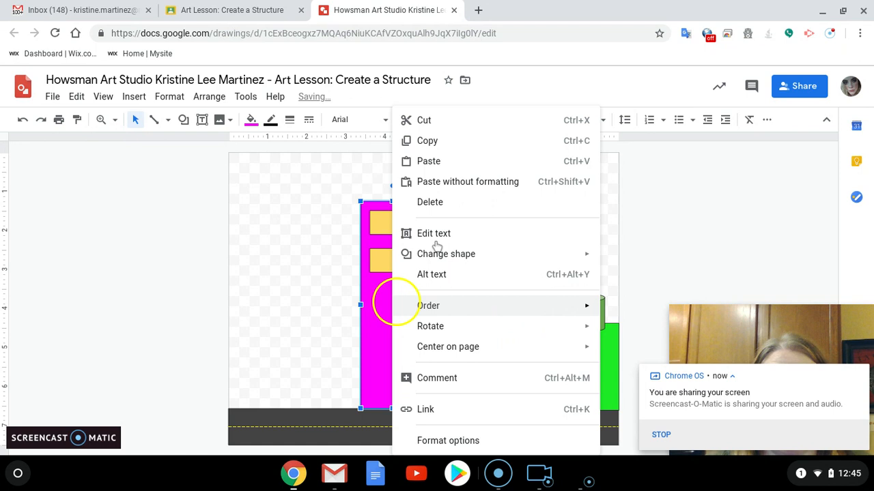
{"action": "left_click", "coordinate": [433, 169]}
{"action": "left_click", "coordinate": [395, 237]}
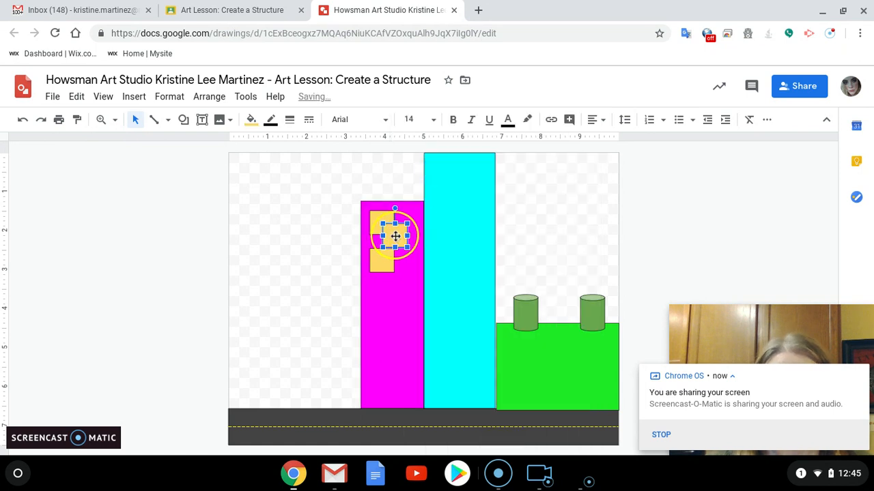
{"action": "left_click_drag", "start_coordinate": [396, 259], "coordinate": [384, 303]}
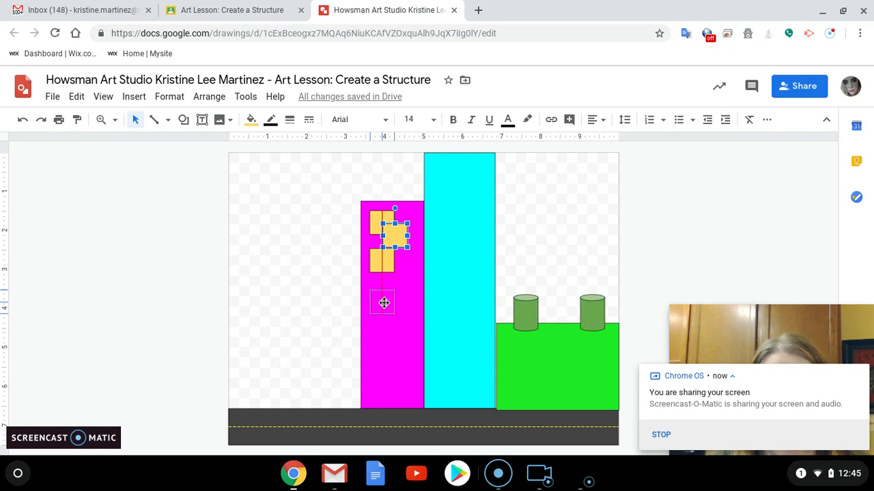
{"action": "left_click_drag", "start_coordinate": [384, 297], "coordinate": [383, 297]}
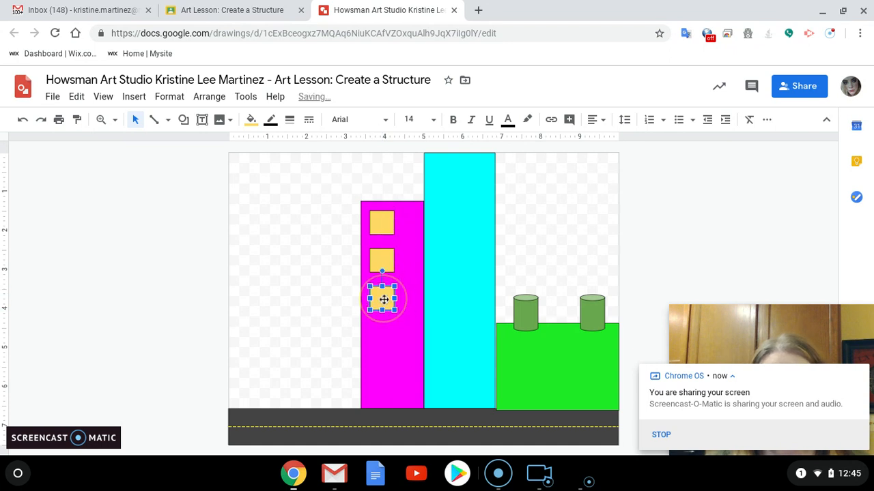
{"action": "right_click", "coordinate": [389, 347]}
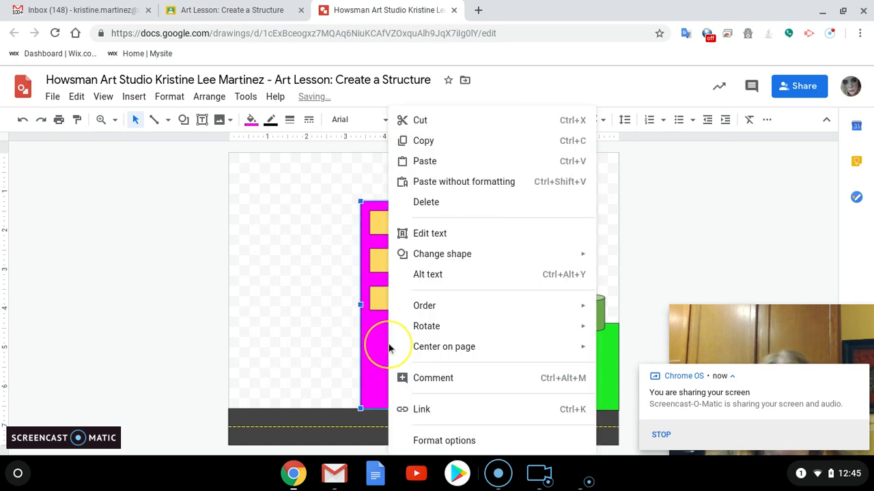
{"action": "left_click", "coordinate": [430, 163]}
{"action": "left_click_drag", "start_coordinate": [410, 246], "coordinate": [385, 337]}
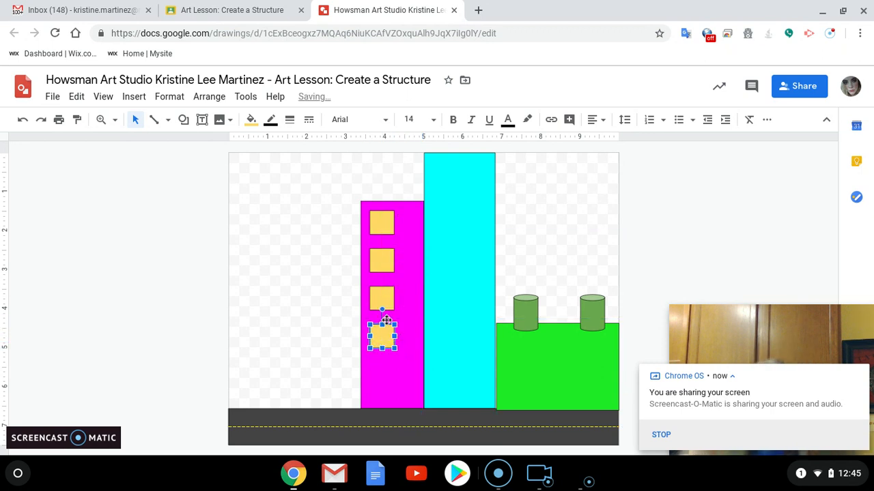
Paste another yellow window near the cyan tower's top and widen it into a centred rectangle about two-thirds of the tower's width
{"action": "right_click", "coordinate": [466, 261]}
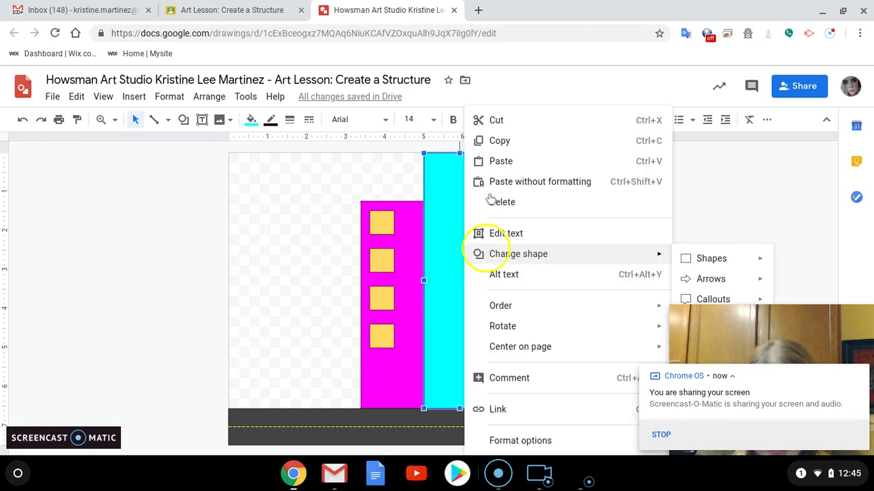
{"action": "left_click", "coordinate": [501, 161]}
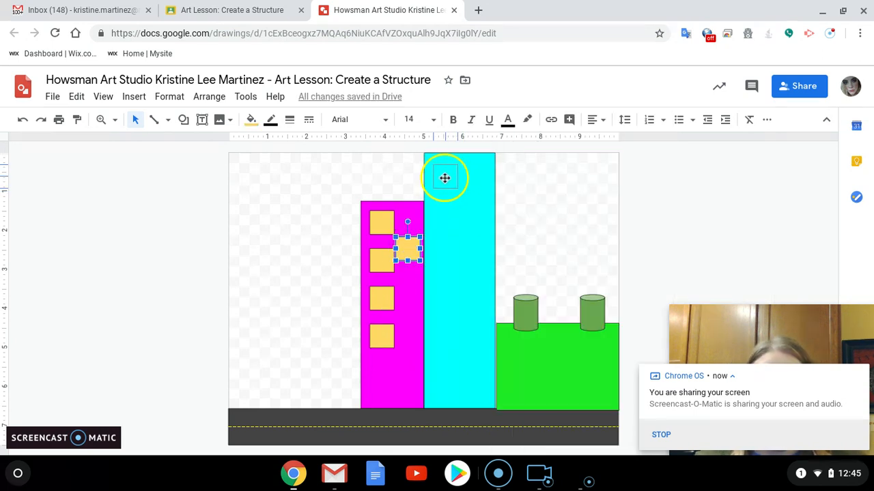
{"action": "left_click_drag", "start_coordinate": [446, 178], "coordinate": [447, 179]}
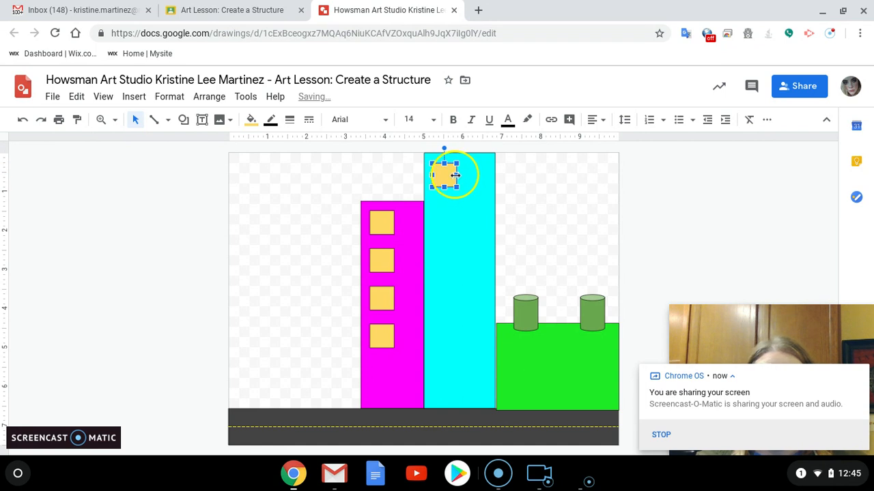
{"action": "left_click_drag", "start_coordinate": [486, 174], "coordinate": [504, 175]}
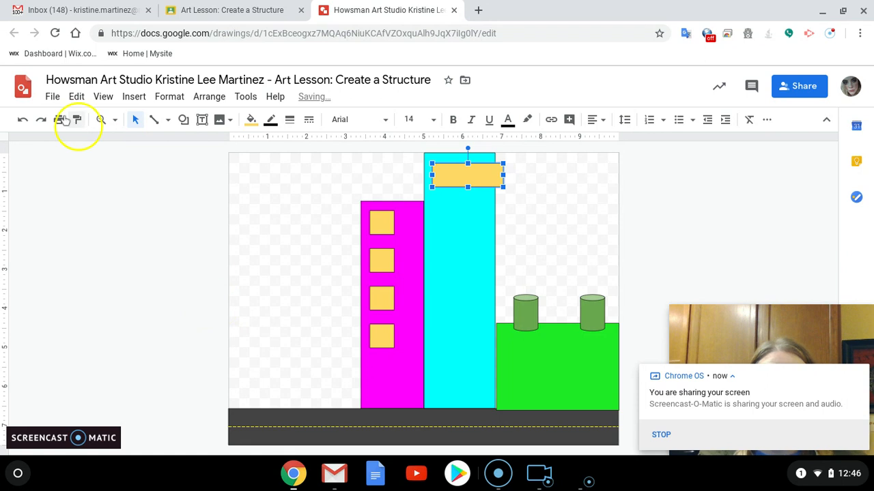
{"action": "left_click", "coordinate": [24, 120]}
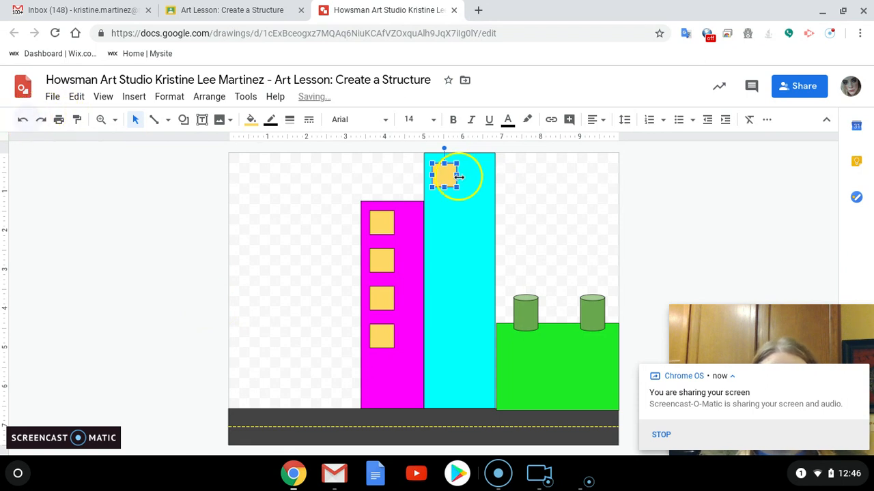
{"action": "mouse_move", "coordinate": [457, 175]}
{"action": "left_mouse_down"}
{"action": "mouse_move", "coordinate": [479, 174]}
{"action": "mouse_move", "coordinate": [461, 175]}
{"action": "left_mouse_up"}
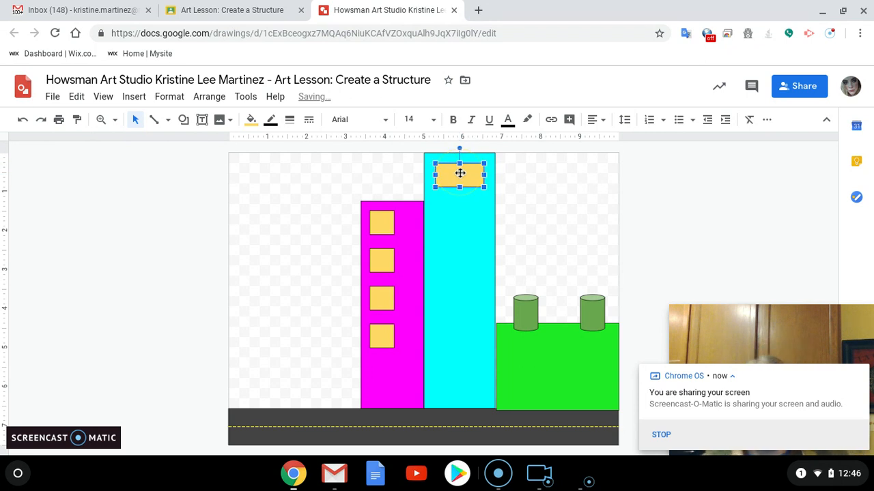
Fill the wide window near the cyan tower's top with blue
{"action": "left_click", "coordinate": [459, 174]}
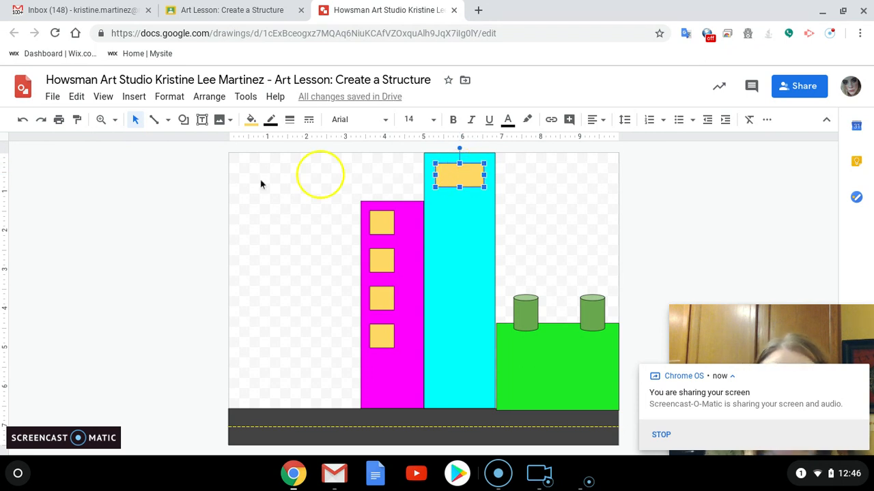
{"action": "left_click", "coordinate": [251, 121]}
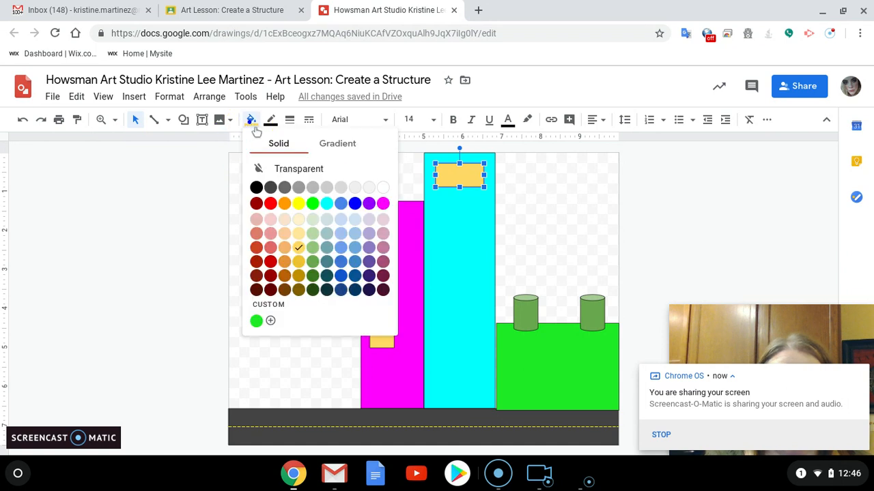
{"action": "left_click", "coordinate": [354, 204]}
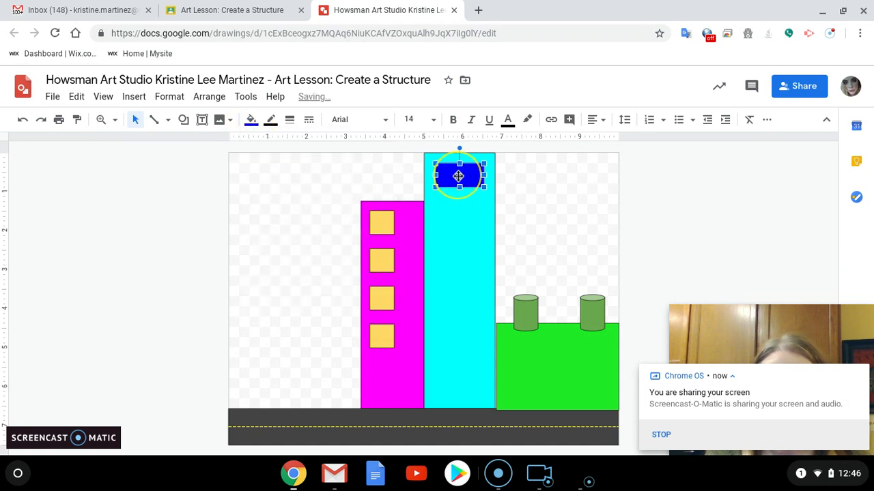
Copy the blue window and place the duplicate directly below it on the cyan tower, leaving a gap
{"action": "right_click", "coordinate": [458, 176]}
{"action": "left_click", "coordinate": [490, 140]}
{"action": "right_click", "coordinate": [452, 215]}
{"action": "left_click", "coordinate": [492, 161]}
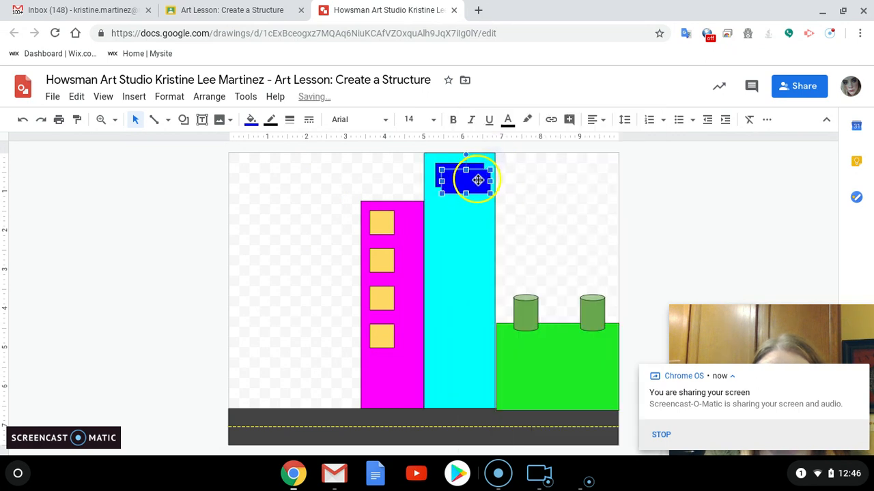
{"action": "left_click_drag", "start_coordinate": [470, 204], "coordinate": [457, 262]}
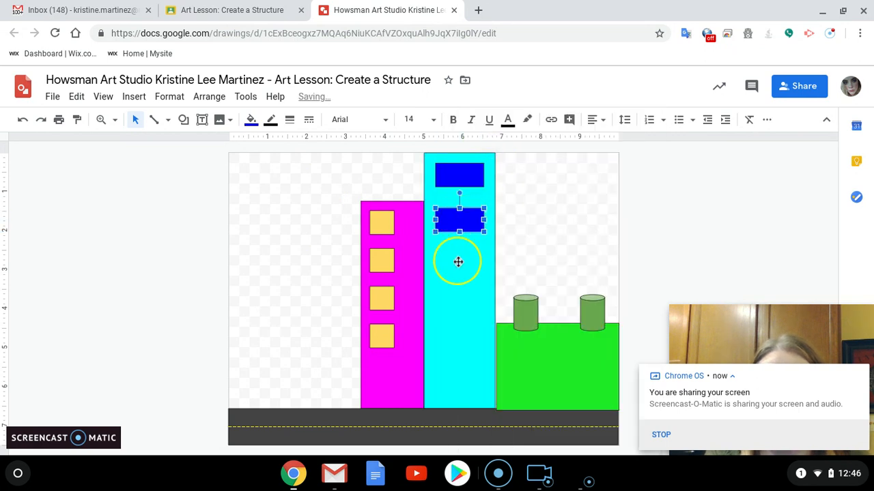
Paste two more blue windows and align them below the first two in one evenly spaced column on the cyan tower
{"action": "right_click", "coordinate": [459, 259]}
{"action": "left_click", "coordinate": [494, 162]}
{"action": "left_click_drag", "start_coordinate": [468, 189], "coordinate": [462, 271]}
{"action": "right_click", "coordinate": [453, 331]}
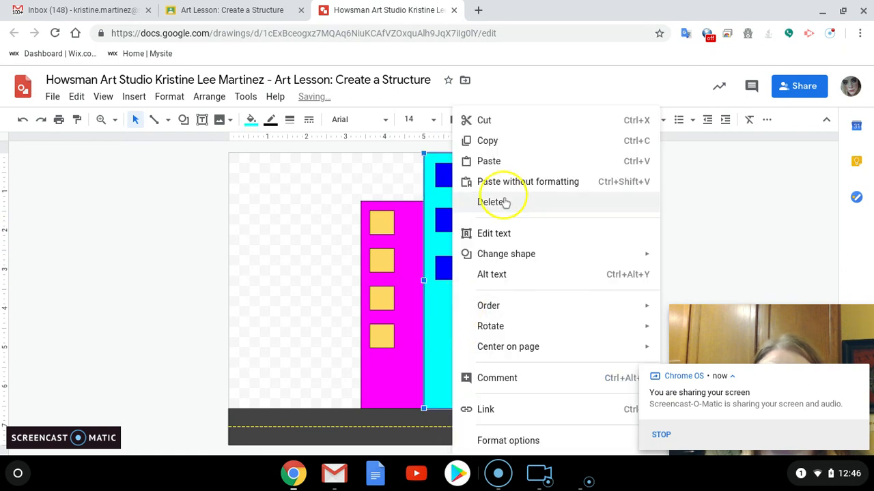
{"action": "left_click", "coordinate": [489, 161]}
{"action": "left_click_drag", "start_coordinate": [480, 229], "coordinate": [460, 315]}
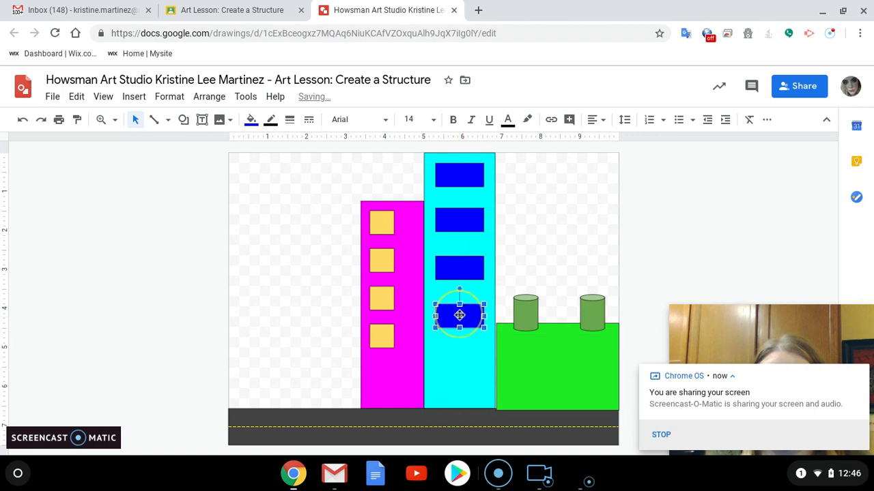
Paste another blue window onto the upper left part of the green building and enlarge it to about half the building's width
{"action": "right_click", "coordinate": [516, 369]}
{"action": "left_click", "coordinate": [564, 162]}
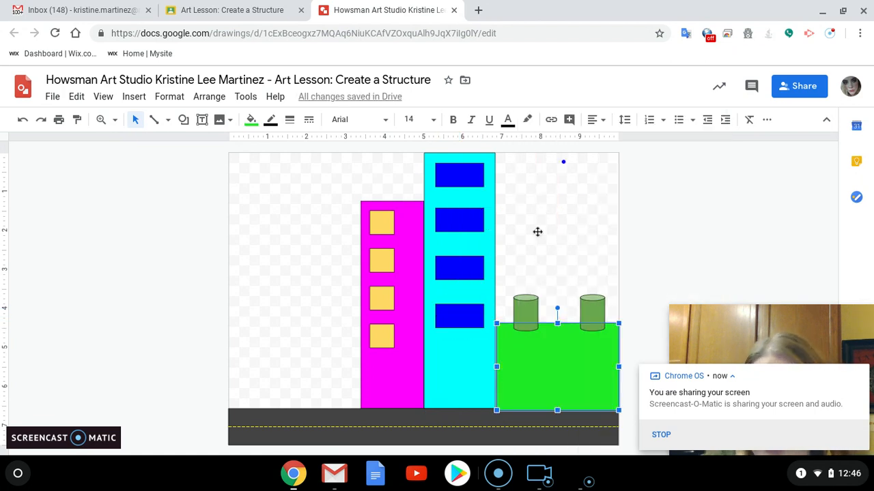
{"action": "left_click_drag", "start_coordinate": [486, 208], "coordinate": [525, 356]}
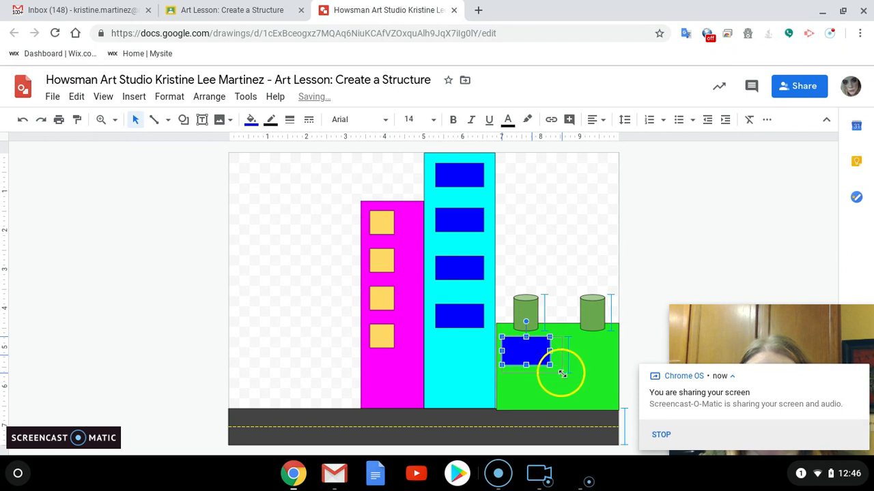
{"action": "left_click_drag", "start_coordinate": [563, 373], "coordinate": [561, 373]}
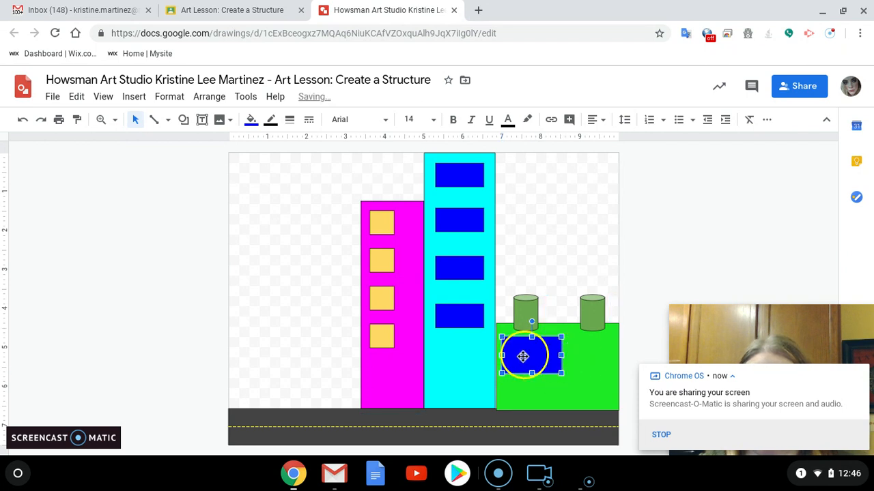
Copy the enlarged blue window beside itself on the green building and shift the original slightly left, leaving a narrow gap between them
{"action": "right_click", "coordinate": [531, 359]}
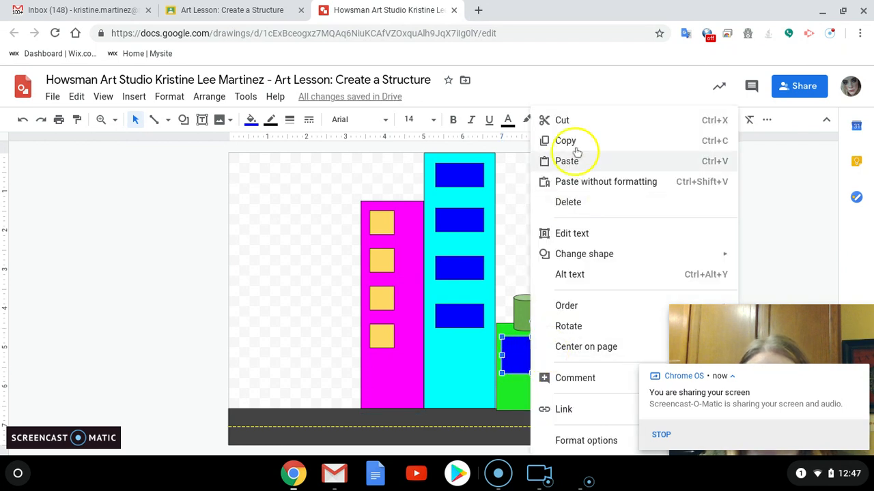
{"action": "left_click", "coordinate": [577, 150]}
{"action": "right_click", "coordinate": [591, 347]}
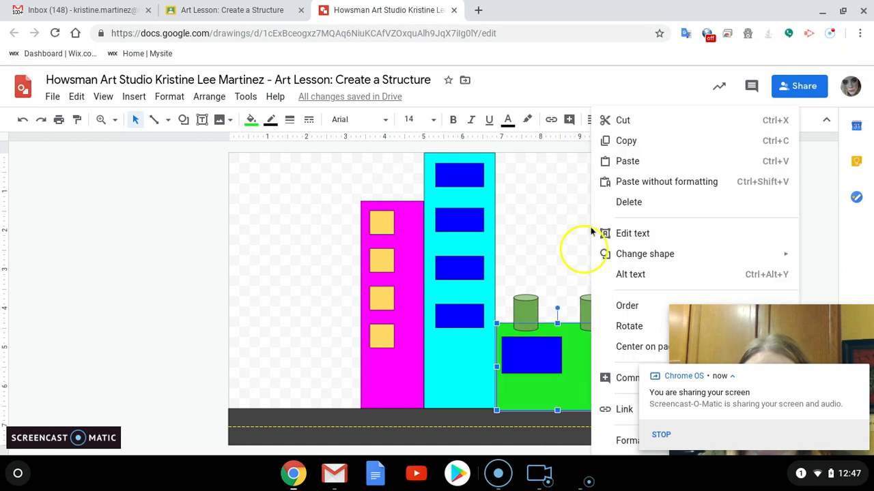
{"action": "left_click", "coordinate": [627, 161]}
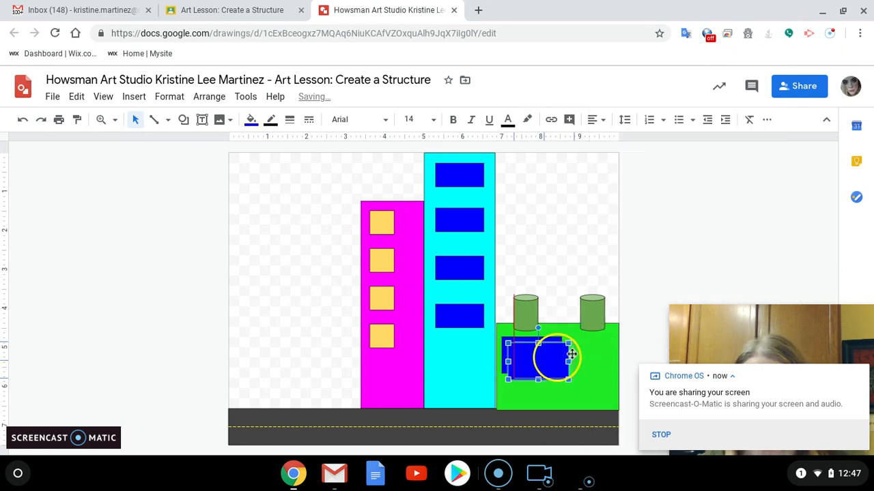
{"action": "left_click_drag", "start_coordinate": [602, 350], "coordinate": [608, 354]}
{"action": "left_click_drag", "start_coordinate": [605, 353], "coordinate": [605, 353]}
{"action": "left_click_drag", "start_coordinate": [529, 356], "coordinate": [521, 357]}
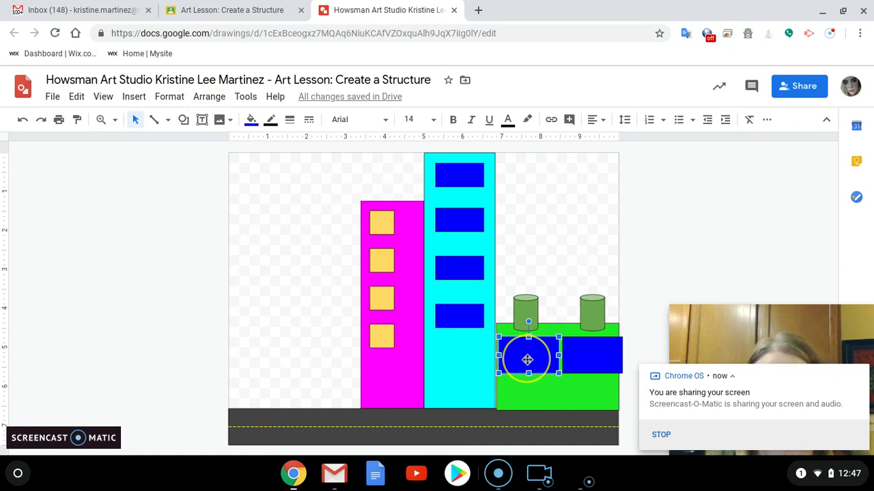
Recolour both large windows on the green building, trying yellow on the left one before filling both with red
{"action": "left_click", "coordinate": [251, 119]}
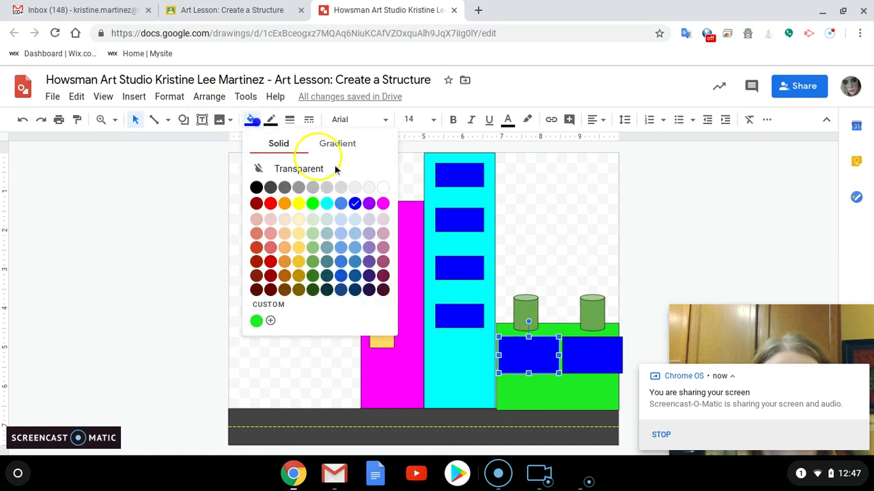
{"action": "left_click", "coordinate": [298, 204]}
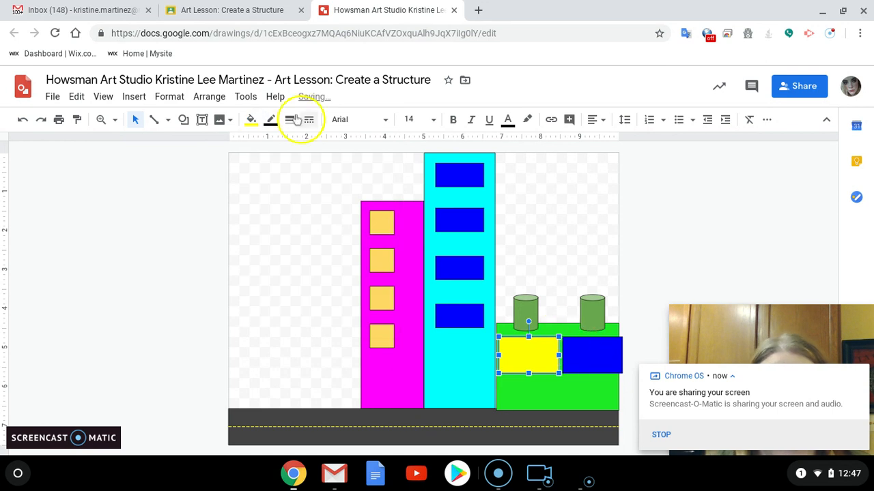
{"action": "left_click", "coordinate": [252, 120]}
{"action": "left_click", "coordinate": [270, 204]}
{"action": "left_click", "coordinate": [589, 353]}
{"action": "left_click", "coordinate": [252, 120]}
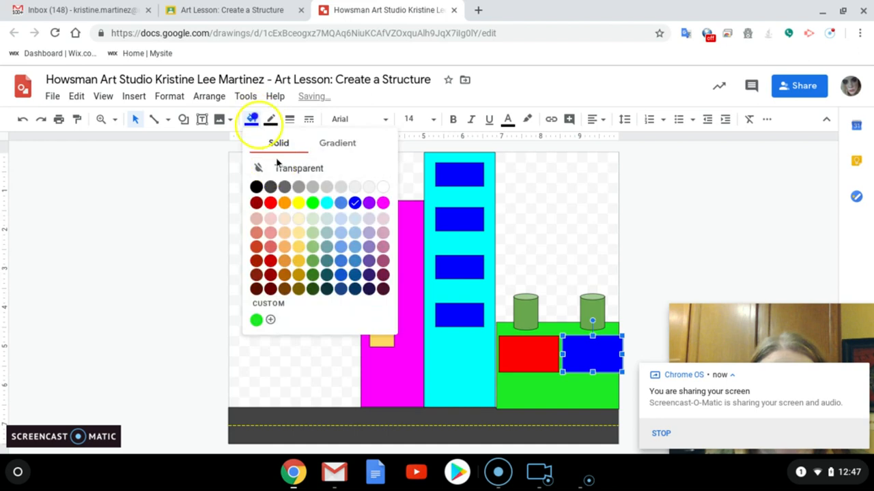
{"action": "left_click", "coordinate": [271, 202]}
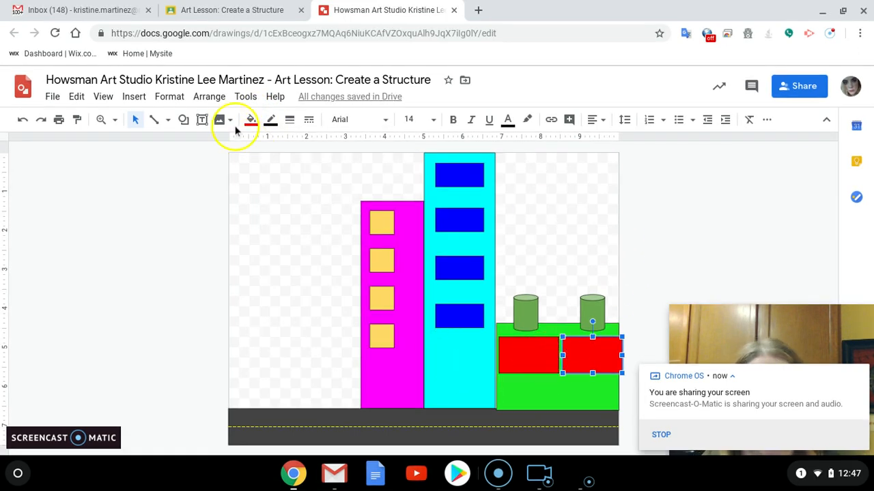
Draw a door with rounded top corners at the magenta tower's lower right, standing on the road, and fill it with bright green
{"action": "left_click", "coordinate": [183, 120]}
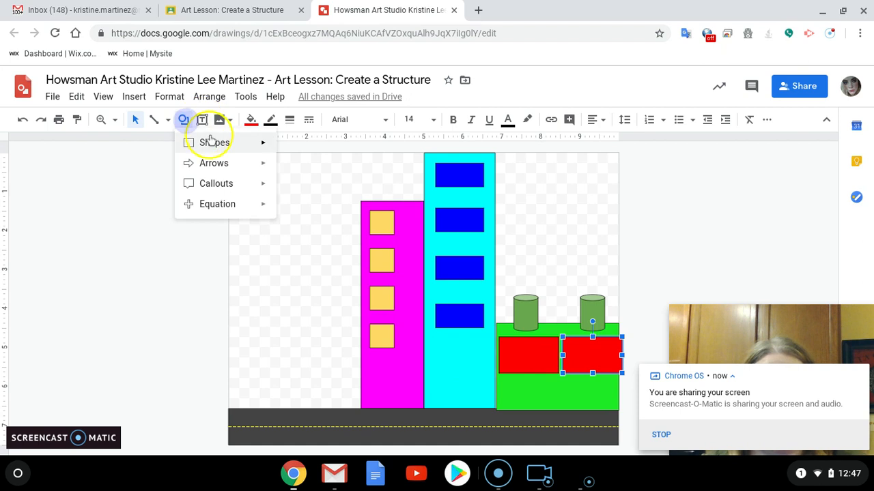
{"action": "mouse_move", "coordinate": [253, 145]}
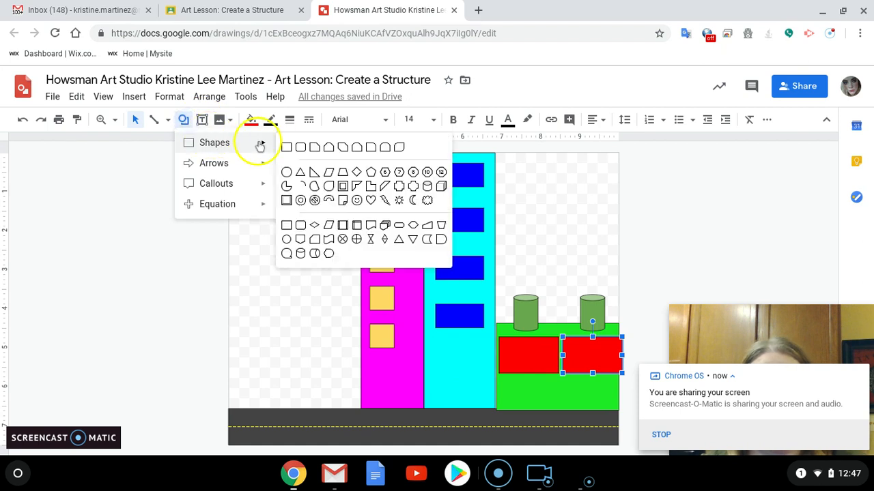
{"action": "left_click", "coordinate": [384, 151]}
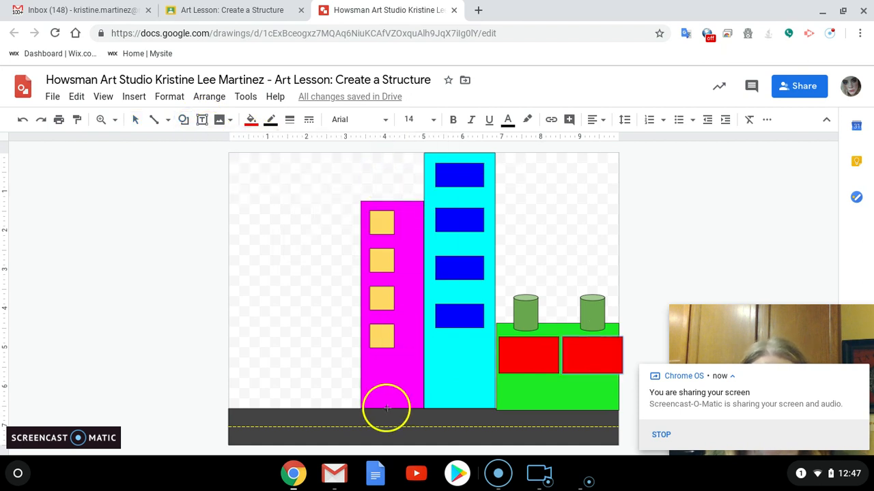
{"action": "left_click_drag", "start_coordinate": [387, 408], "coordinate": [420, 355]}
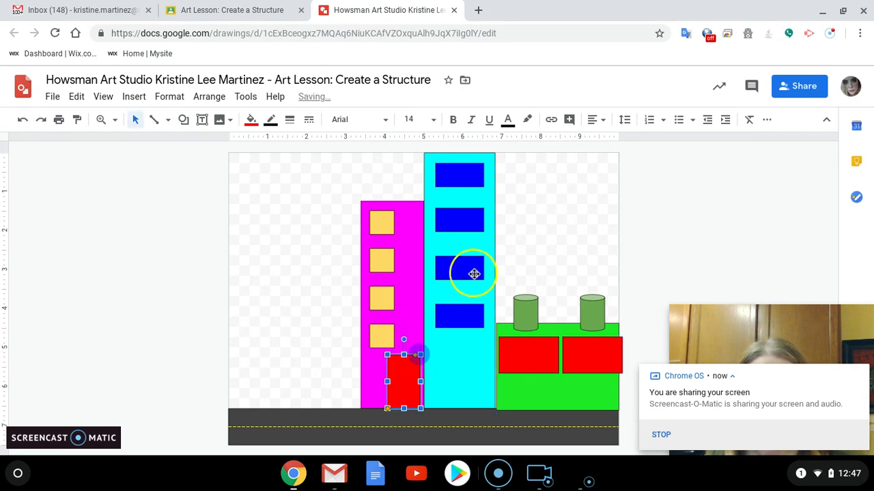
{"action": "left_click", "coordinate": [250, 120]}
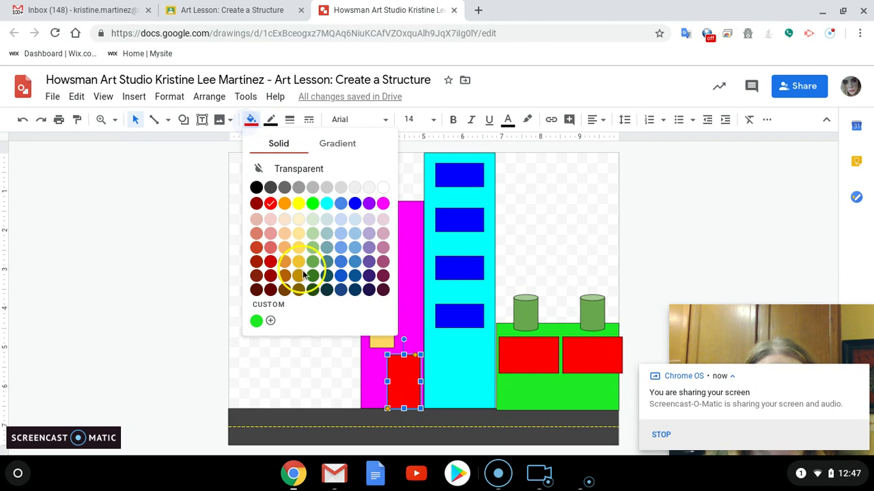
{"action": "left_click", "coordinate": [312, 204]}
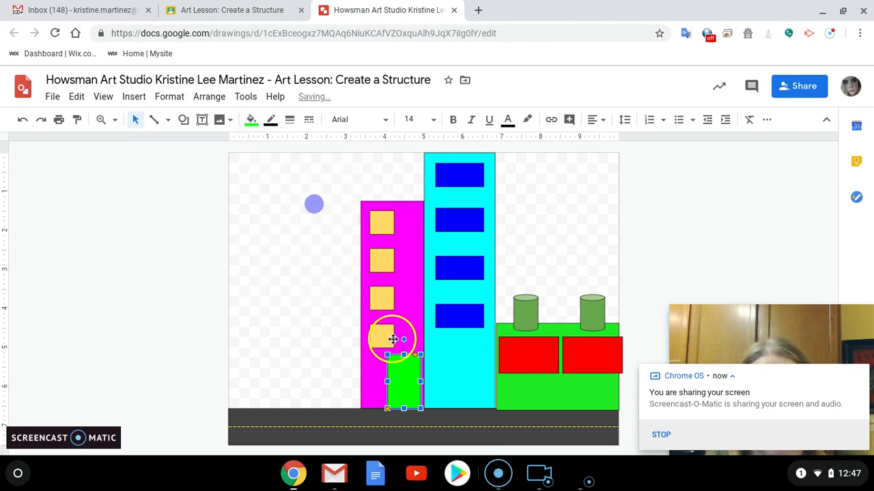
Copy the green door to the base of the cyan tower and widen it to about three-quarters of the tower's width, centred
{"action": "right_click", "coordinate": [404, 381]}
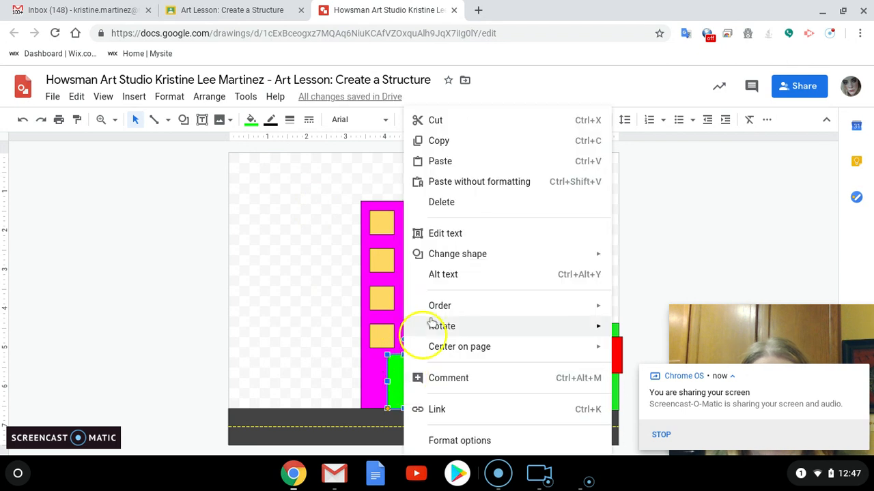
{"action": "left_click", "coordinate": [447, 143]}
{"action": "right_click", "coordinate": [462, 365]}
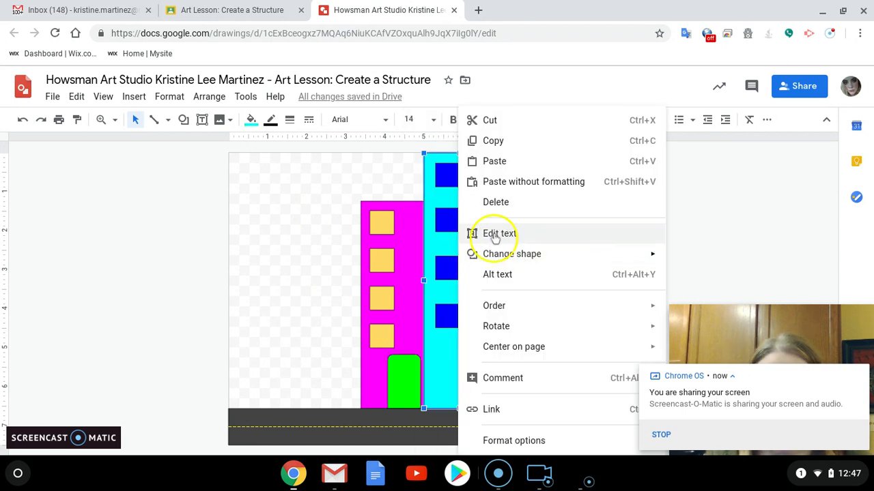
{"action": "left_click", "coordinate": [494, 161]}
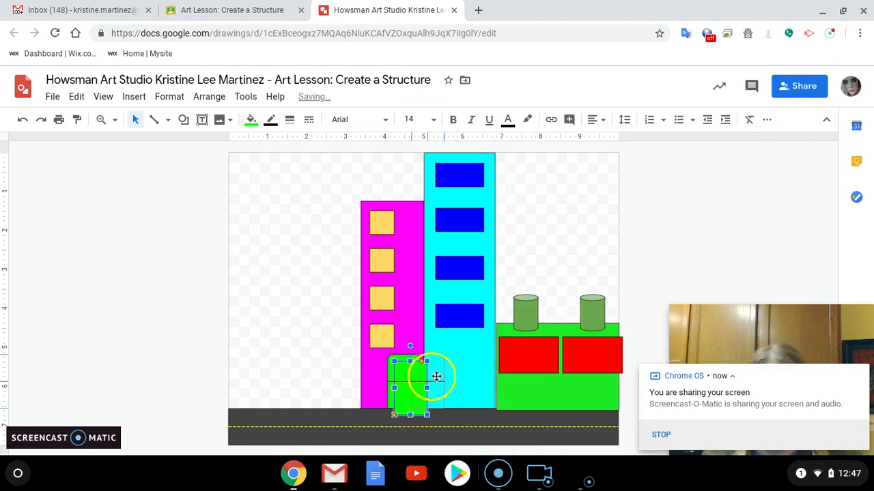
{"action": "left_click_drag", "start_coordinate": [414, 378], "coordinate": [479, 383]}
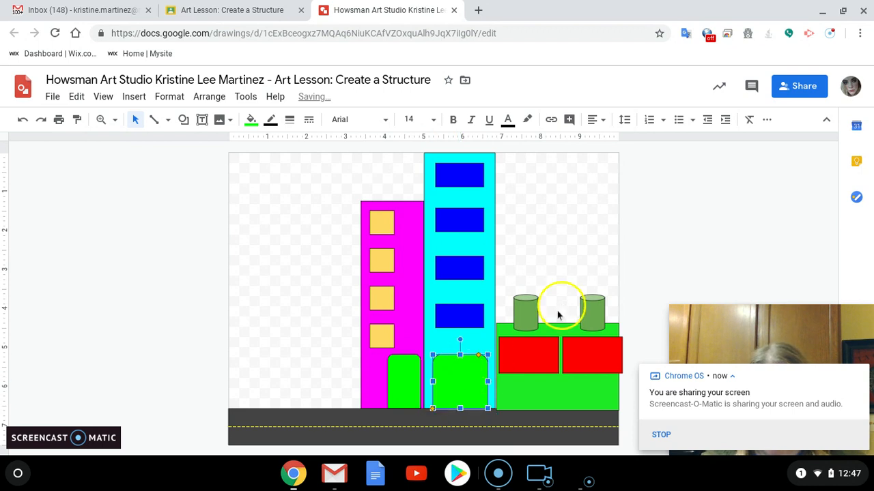
Paste another door at the centre of the green building's base, shorten it to fit below the red windows, and fill it with purple
{"action": "right_click", "coordinate": [508, 389]}
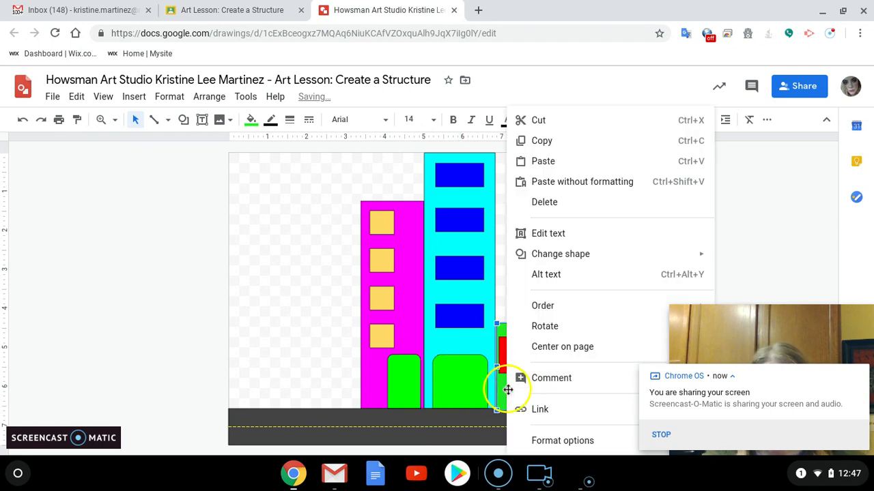
{"action": "left_click", "coordinate": [544, 160]}
{"action": "left_click_drag", "start_coordinate": [416, 384], "coordinate": [556, 389]}
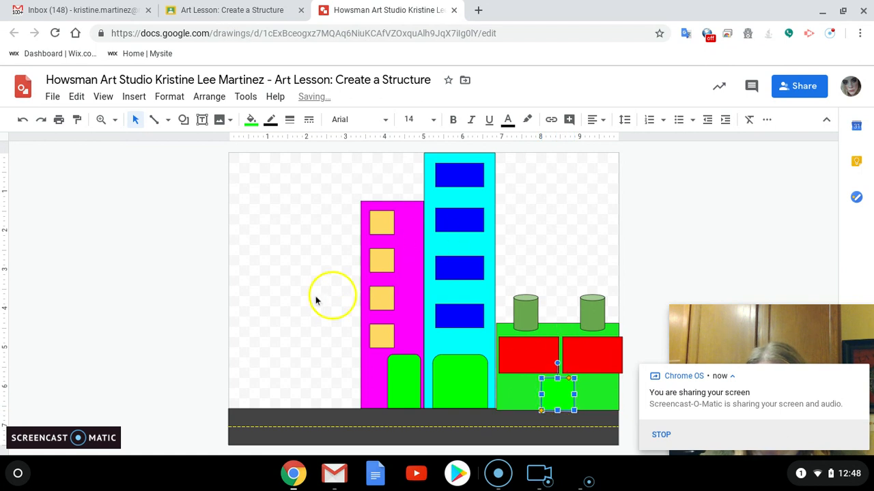
{"action": "left_click", "coordinate": [251, 121]}
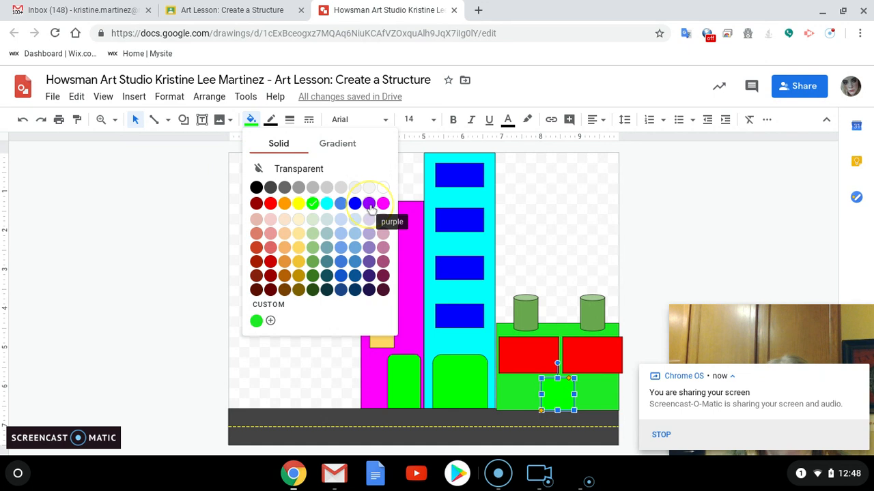
{"action": "left_click", "coordinate": [369, 203]}
Fill the cyan tower's door with orange
{"action": "left_click", "coordinate": [463, 386]}
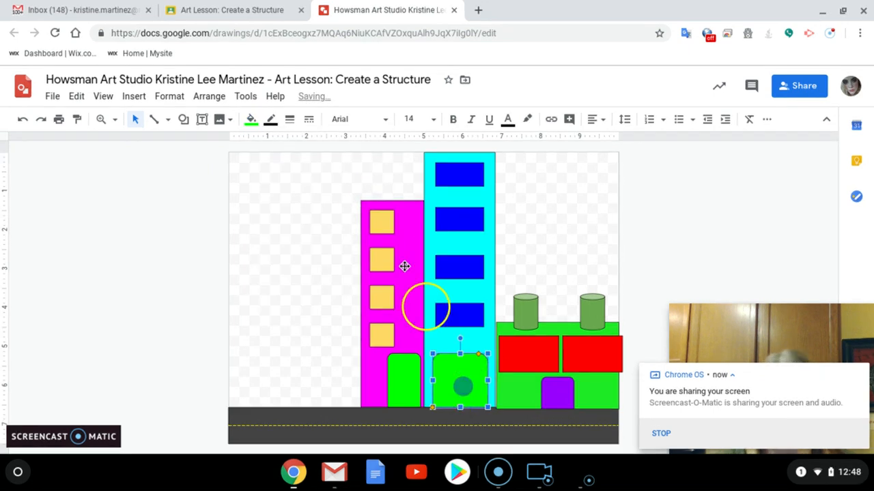
{"action": "left_click", "coordinate": [251, 120]}
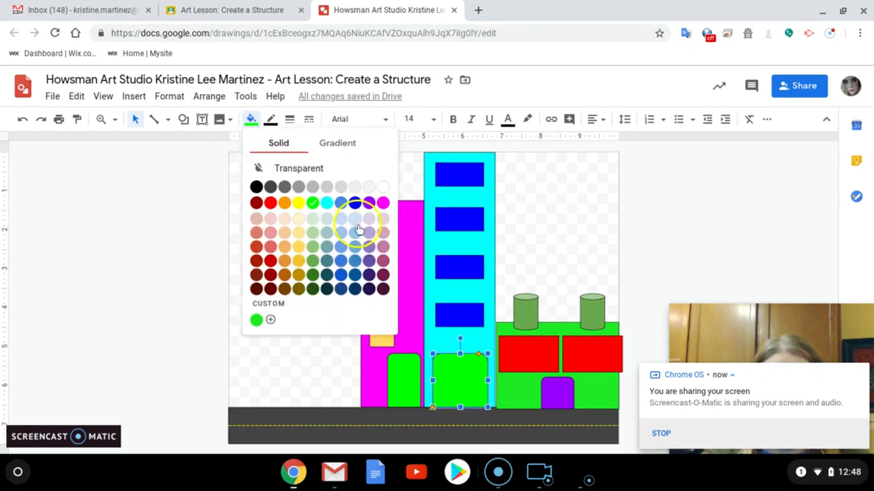
{"action": "left_click", "coordinate": [284, 206]}
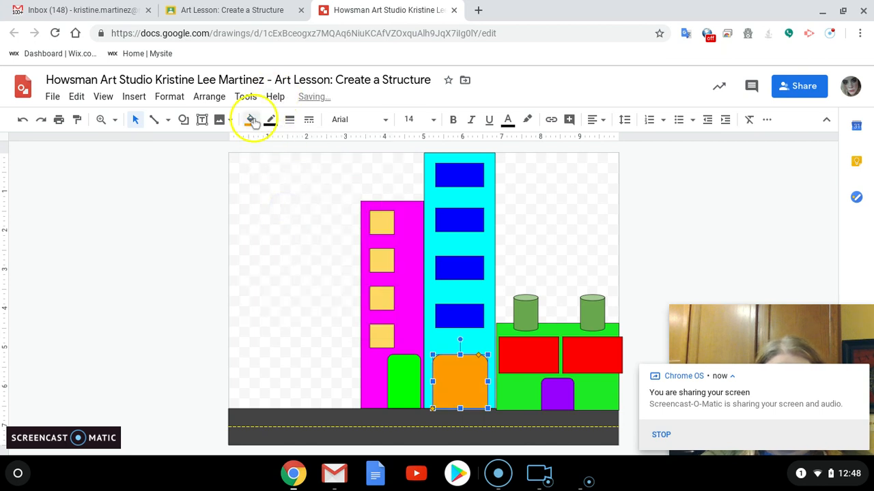
Change the cyan tower's door fill to a custom, slightly deeper orange
{"action": "left_click", "coordinate": [250, 120]}
{"action": "left_click", "coordinate": [269, 304]}
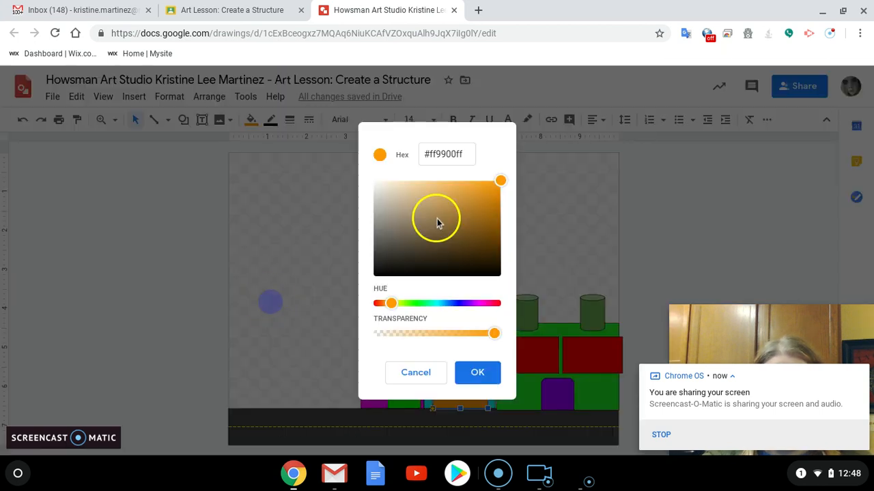
{"action": "left_click", "coordinate": [480, 197]}
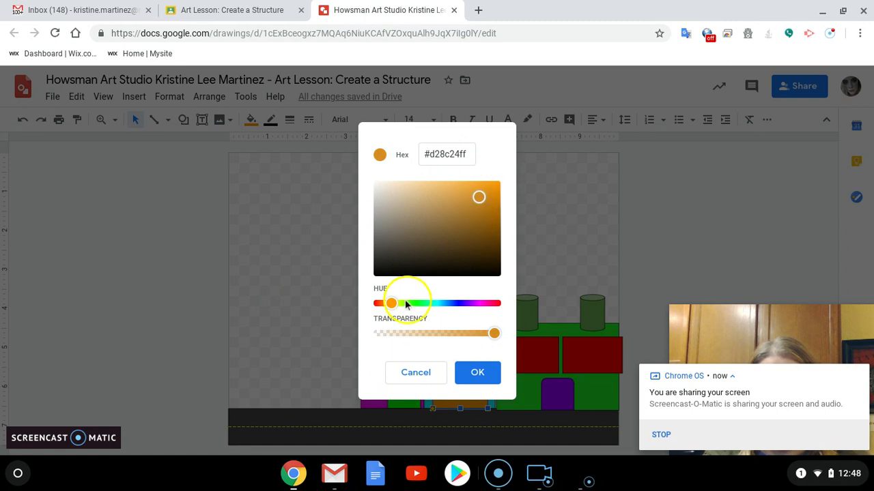
{"action": "left_click_drag", "start_coordinate": [394, 305], "coordinate": [394, 305]}
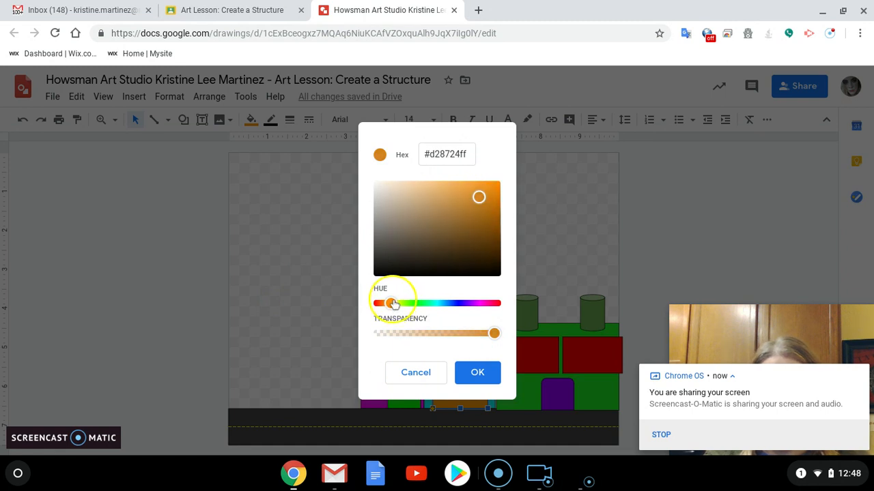
{"action": "left_click", "coordinate": [496, 182]}
{"action": "left_click", "coordinate": [477, 372]}
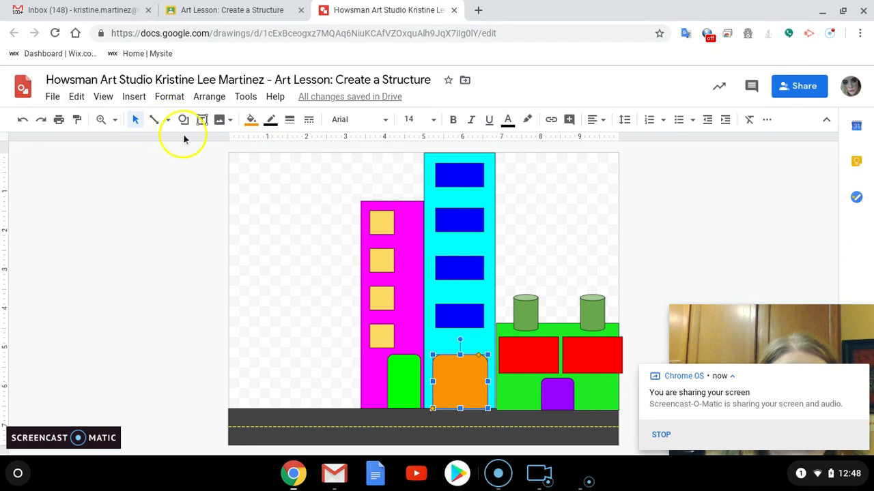
Draw a vertical line down the middle of the orange door and crossing lines that divide both red windows into four panes
{"action": "left_click", "coordinate": [168, 120]}
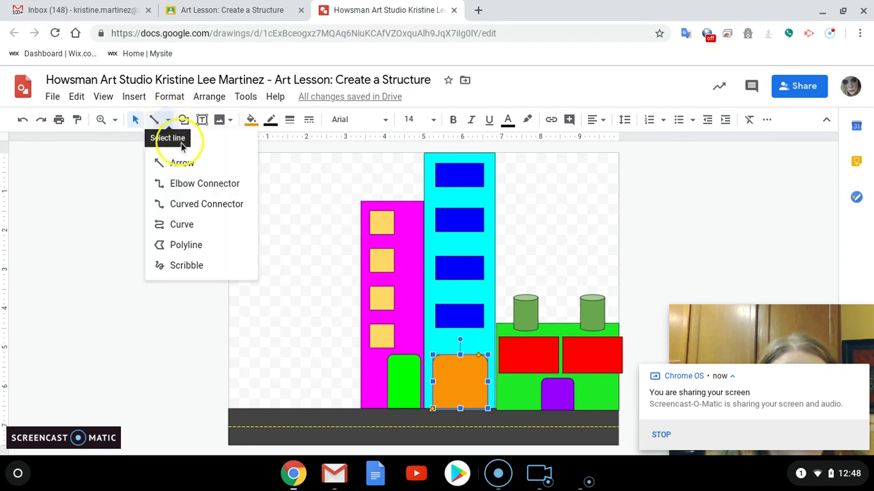
{"action": "left_click", "coordinate": [205, 144]}
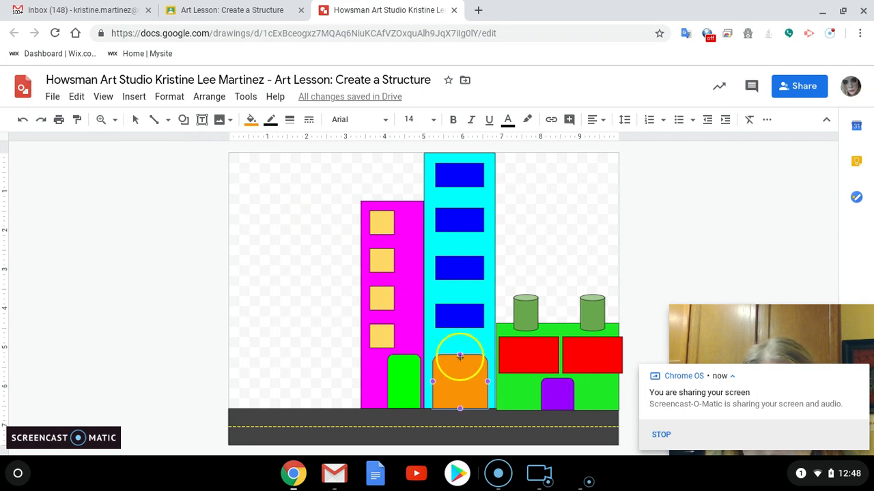
{"action": "left_click_drag", "start_coordinate": [460, 362], "coordinate": [460, 409]}
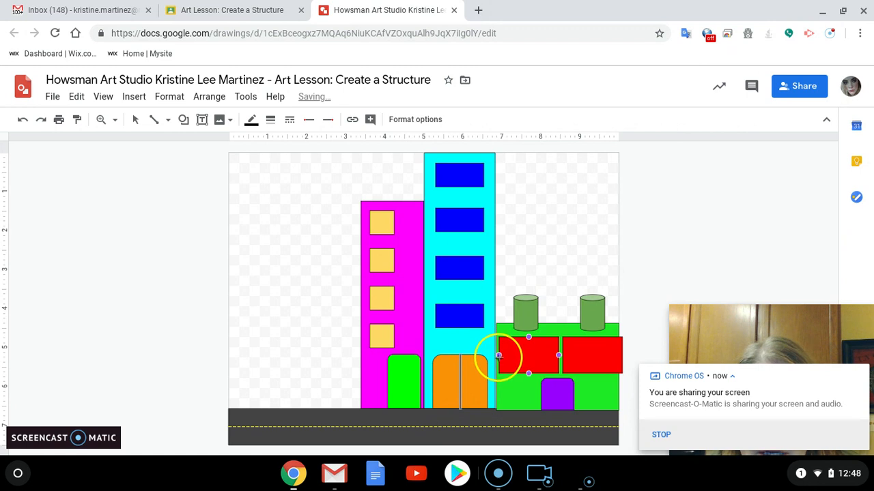
{"action": "mouse_move", "coordinate": [499, 354]}
{"action": "left_mouse_down"}
{"action": "mouse_move", "coordinate": [558, 356]}
{"action": "mouse_move", "coordinate": [529, 374]}
{"action": "mouse_move", "coordinate": [622, 355]}
{"action": "mouse_move", "coordinate": [597, 365]}
{"action": "left_mouse_up"}
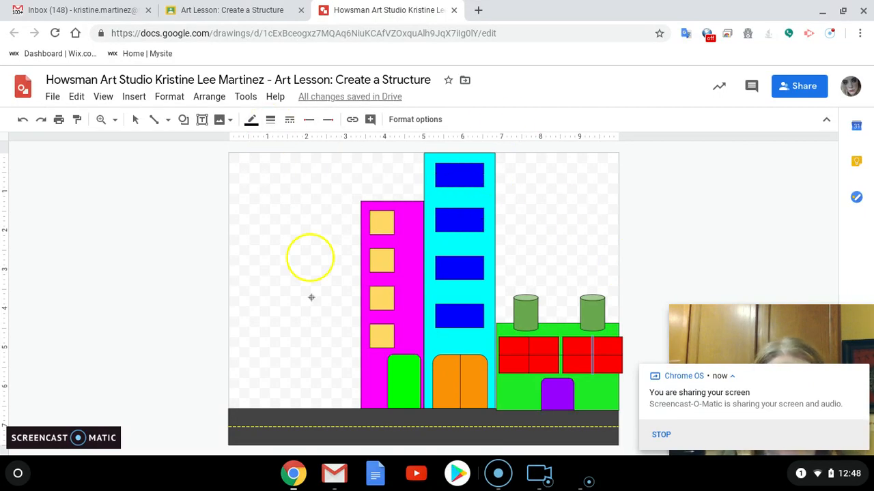
Draw a tiny circle as a doorknob near the right edge of the magenta tower's green door and fill it with white
{"action": "left_click", "coordinate": [182, 121]}
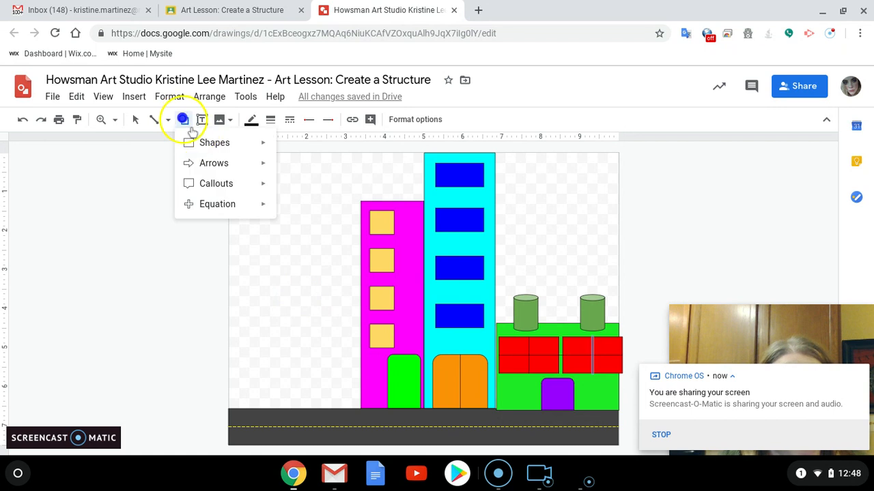
{"action": "mouse_move", "coordinate": [190, 142]}
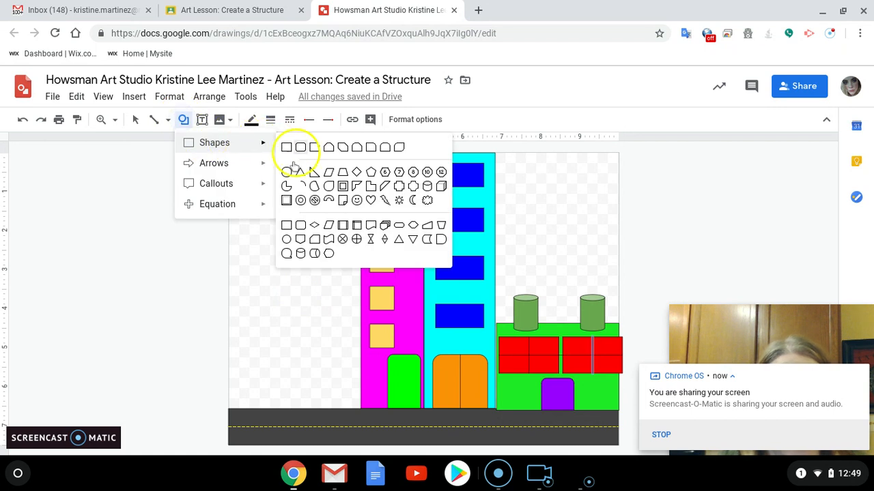
{"action": "left_click", "coordinate": [286, 240]}
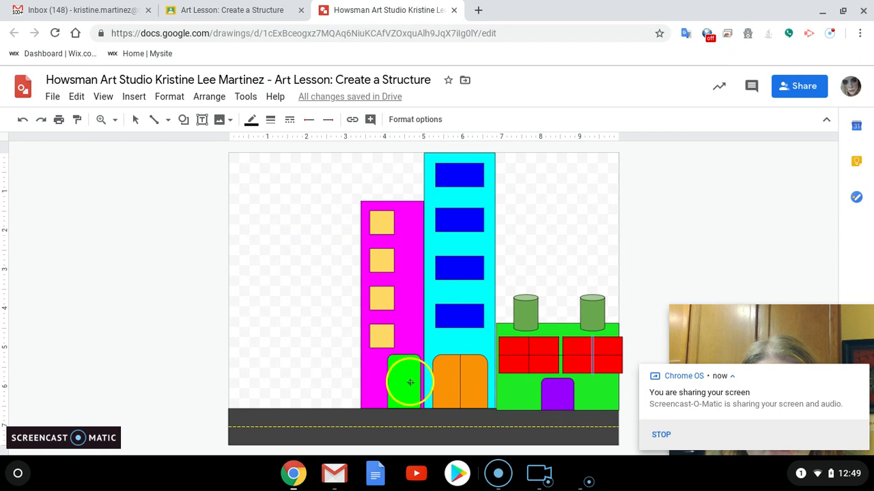
{"action": "left_click", "coordinate": [412, 384]}
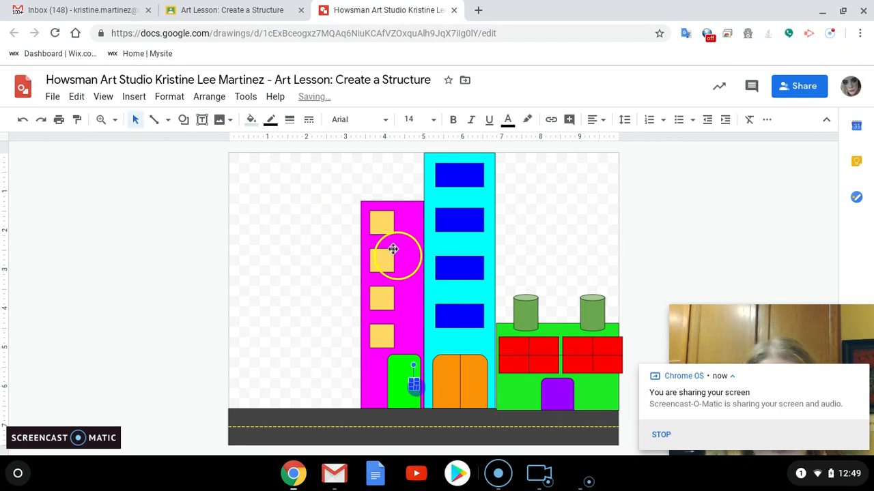
{"action": "left_click", "coordinate": [252, 121]}
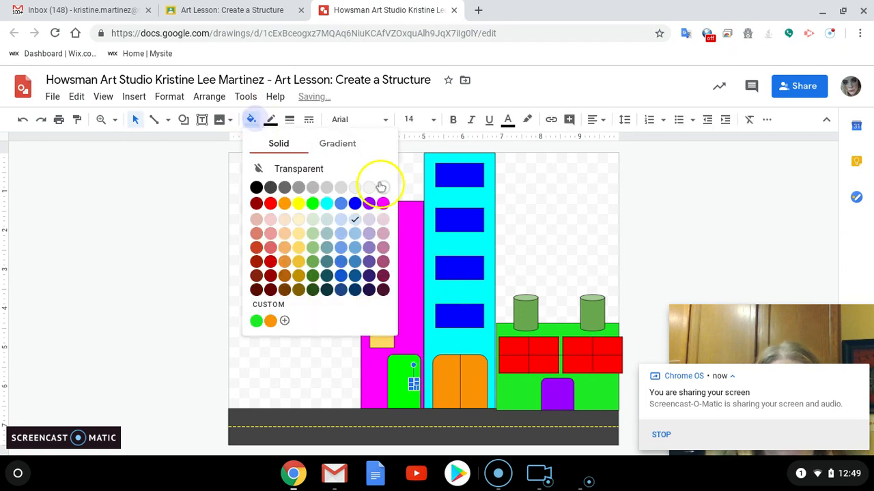
{"action": "left_click", "coordinate": [381, 185]}
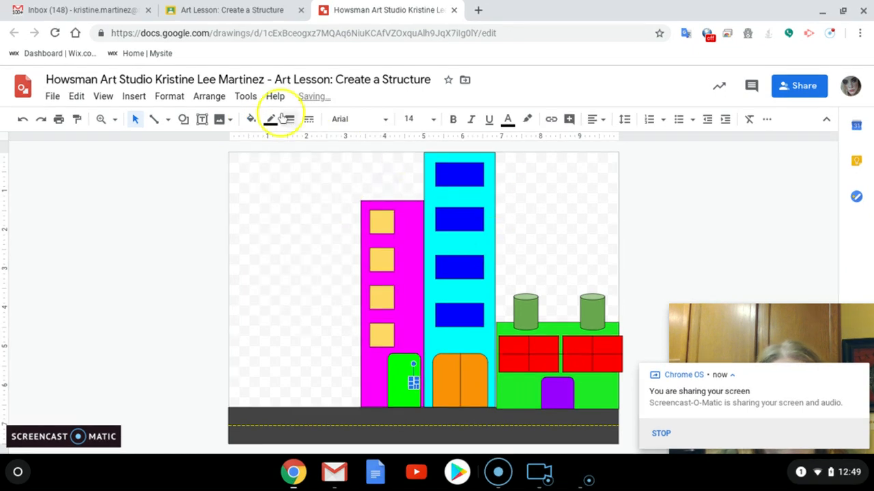
Draw a small white oval doorknob on the left half of the orange door, just beside its centre line
{"action": "left_click", "coordinate": [183, 119]}
{"action": "mouse_move", "coordinate": [243, 142]}
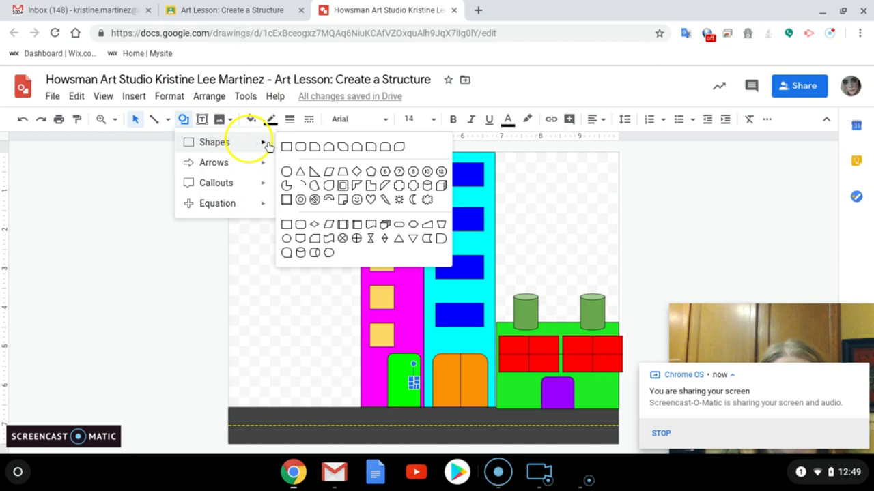
{"action": "left_click", "coordinate": [287, 239]}
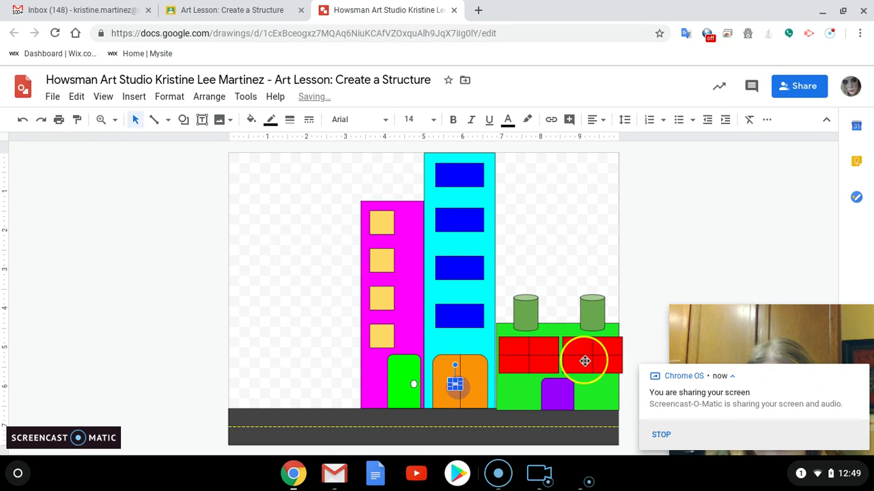
{"action": "left_click_drag", "start_coordinate": [449, 376], "coordinate": [462, 383]}
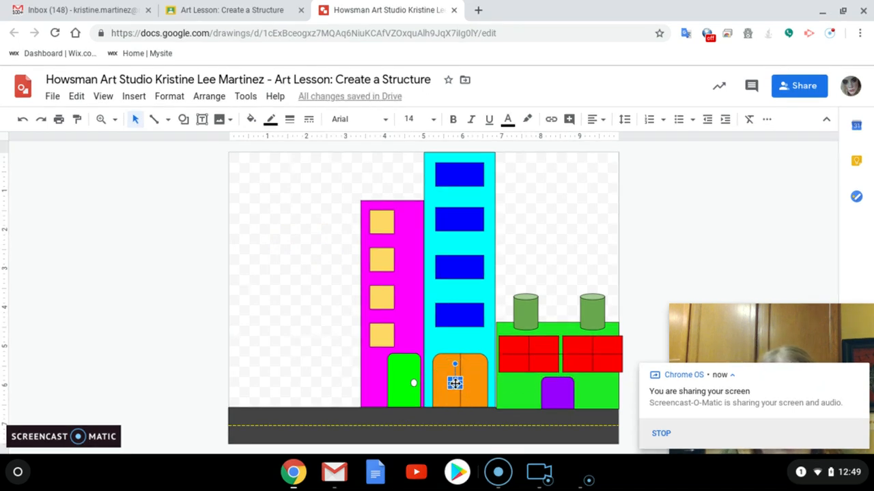
Copy the orange door's knob to its right half, level with the first one and nudged close to the centre line
{"action": "right_click", "coordinate": [454, 383]}
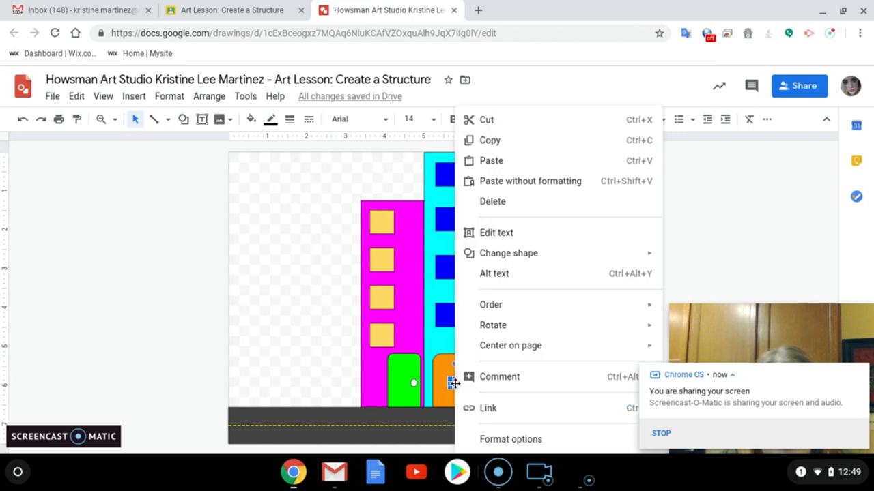
{"action": "left_click", "coordinate": [498, 140]}
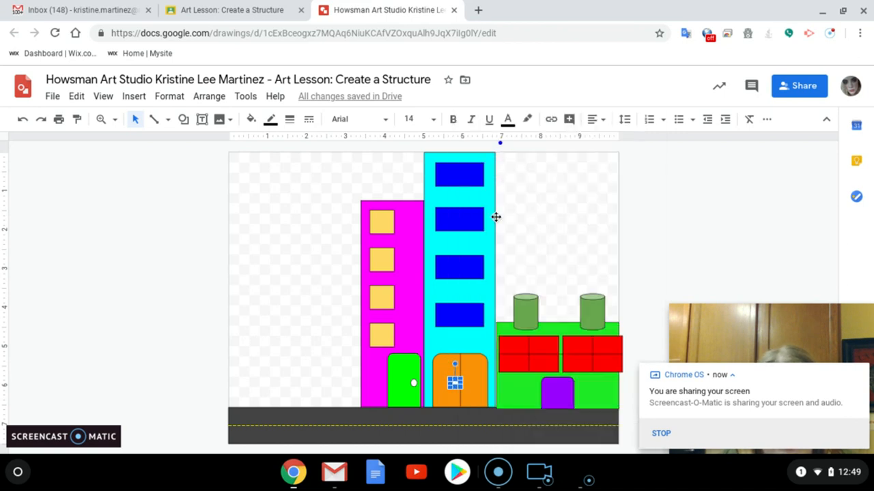
{"action": "right_click", "coordinate": [464, 384]}
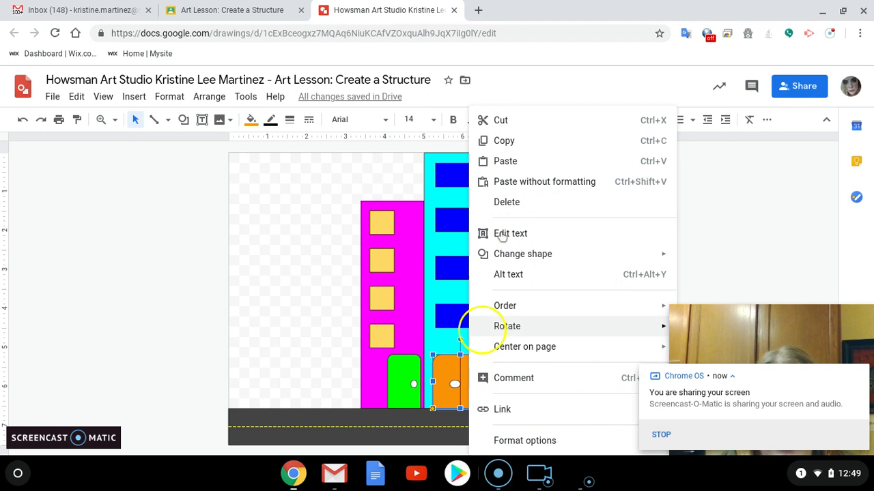
{"action": "left_click", "coordinate": [509, 159]}
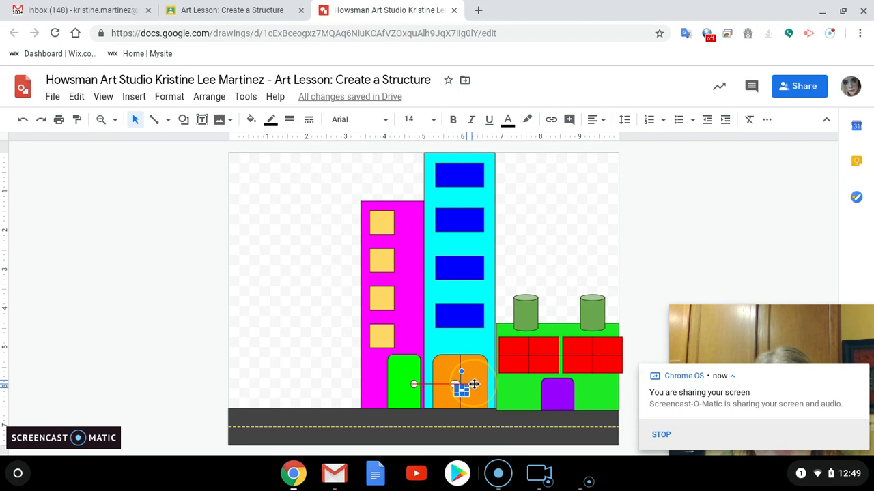
{"action": "left_click_drag", "start_coordinate": [473, 384], "coordinate": [485, 372]}
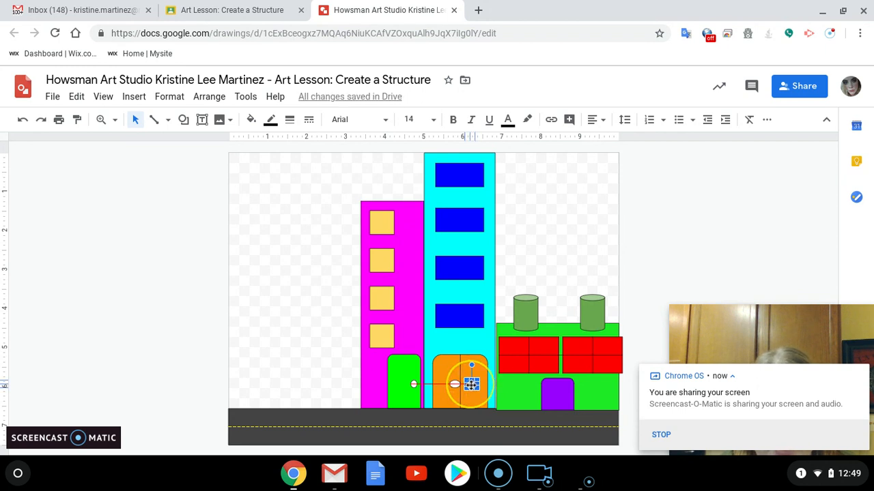
{"action": "left_click_drag", "start_coordinate": [471, 384], "coordinate": [482, 372]}
{"action": "left_click", "coordinate": [478, 341]}
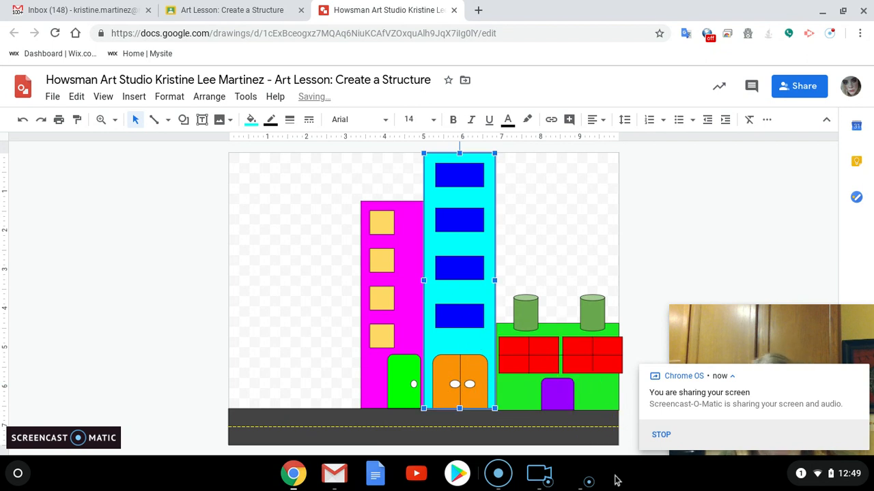
{"action": "left_click", "coordinate": [474, 385]}
{"action": "left_click", "coordinate": [475, 384]}
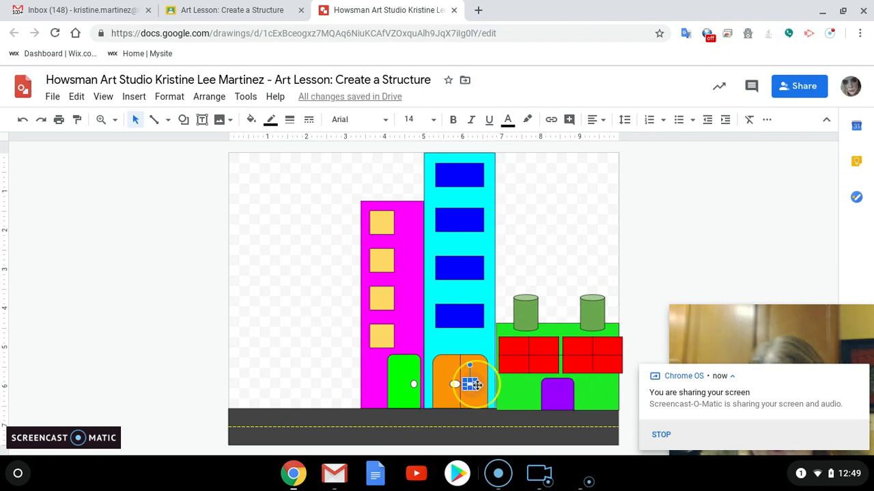
{"action": "key", "text": "Left"}
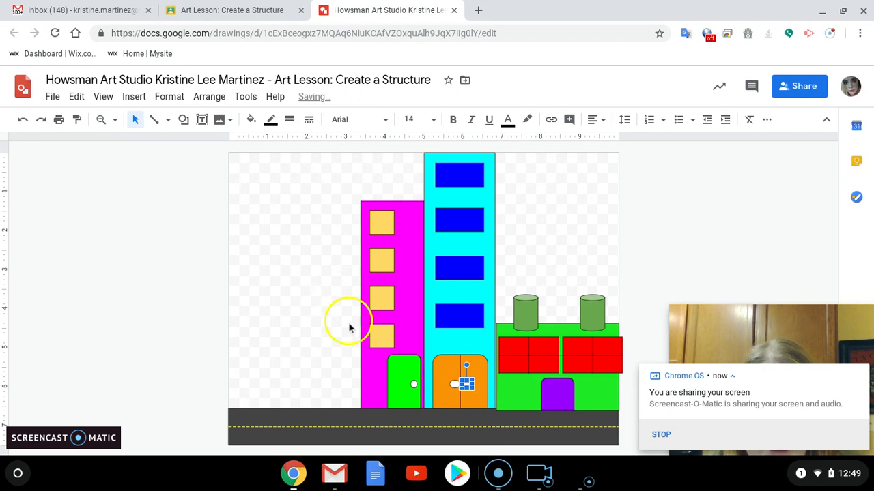
Paste another knob near the left edge of the purple door and stretch it into a taller oval
{"action": "right_click", "coordinate": [550, 370]}
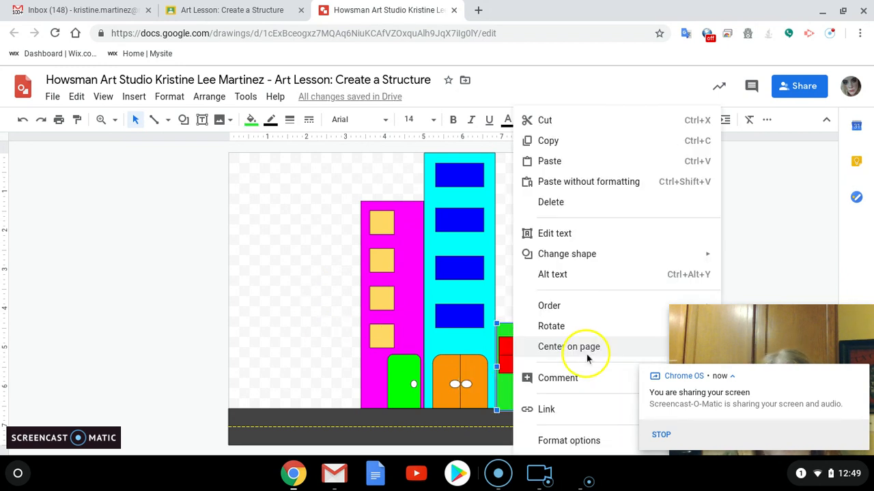
{"action": "left_click", "coordinate": [566, 170]}
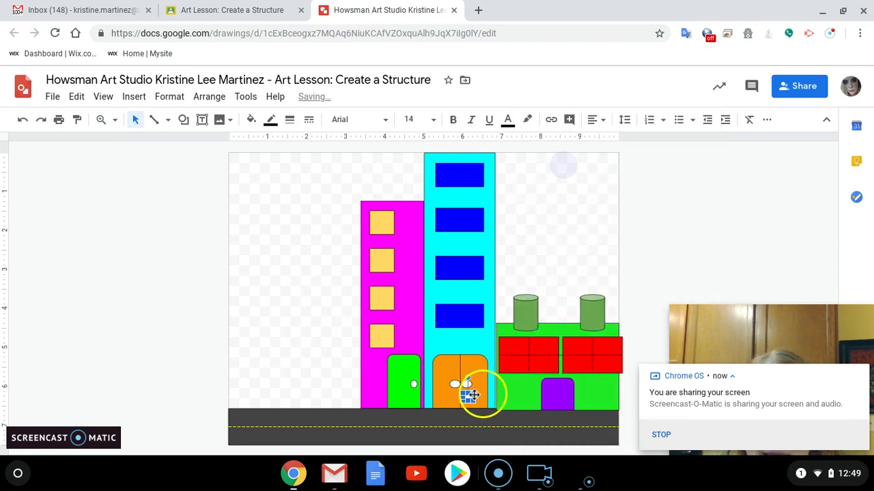
{"action": "left_click_drag", "start_coordinate": [467, 398], "coordinate": [546, 397]}
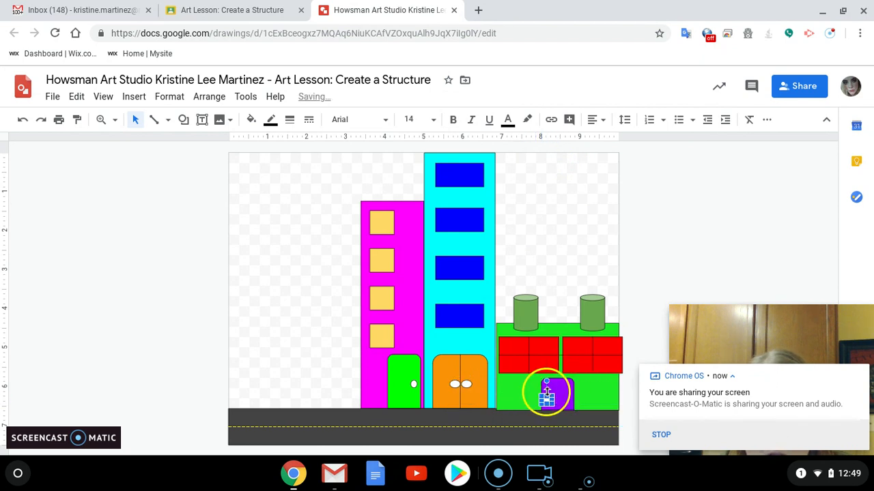
{"action": "left_click", "coordinate": [511, 396]}
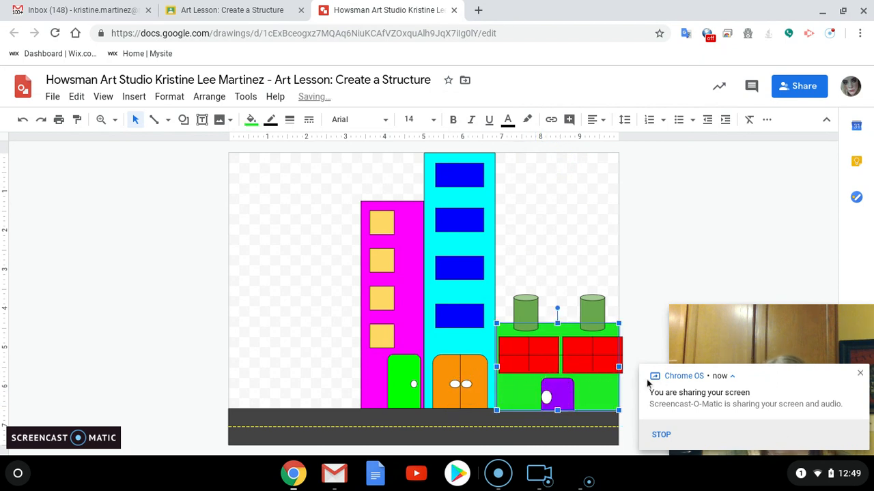
{"action": "left_click", "coordinate": [620, 372]}
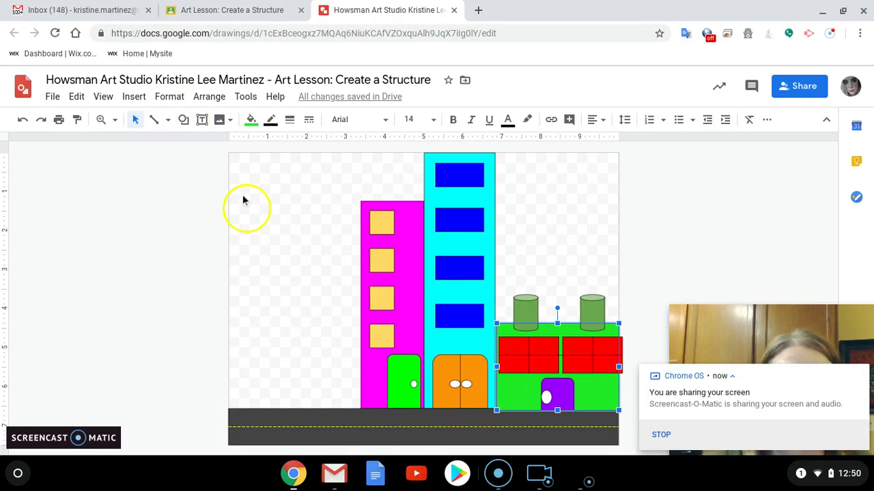
Draw a cloud shape about 2.1 by 1.9 inches in the empty area left of the magenta tower
{"action": "left_click", "coordinate": [184, 121]}
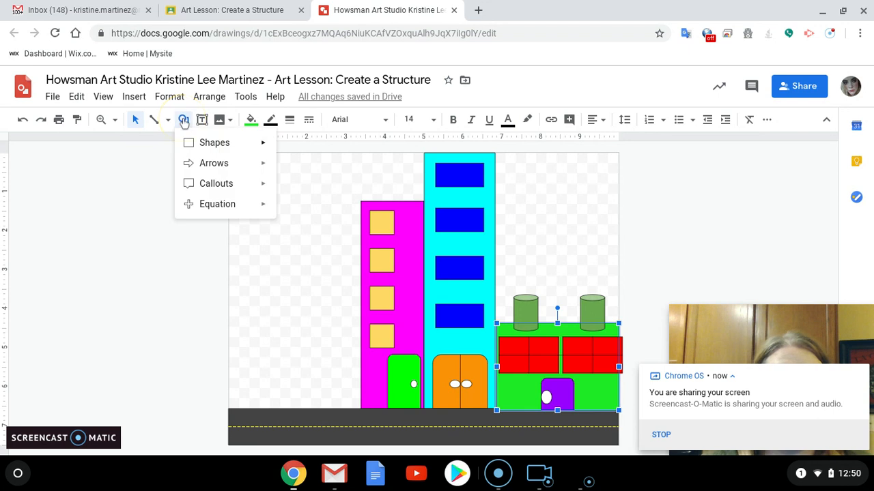
{"action": "mouse_move", "coordinate": [212, 142]}
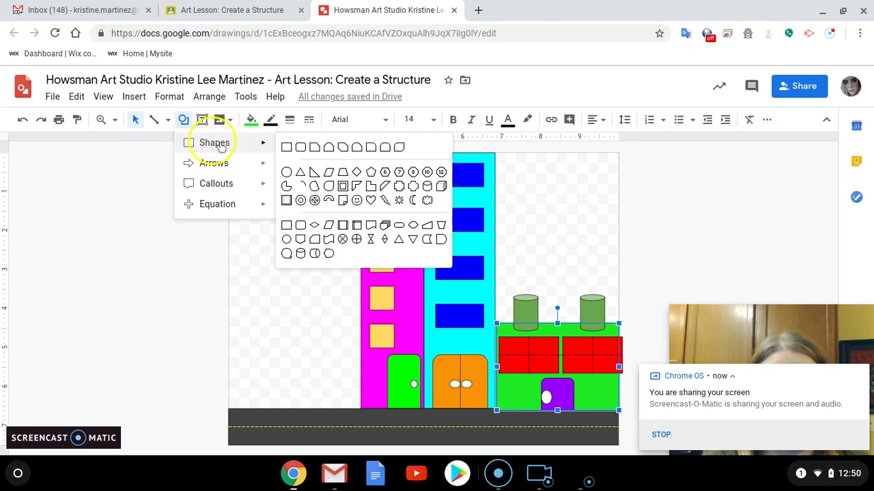
{"action": "left_click", "coordinate": [427, 200]}
{"action": "mouse_move", "coordinate": [245, 269]}
{"action": "left_mouse_down"}
{"action": "mouse_move", "coordinate": [311, 345]}
{"action": "mouse_move", "coordinate": [324, 345]}
{"action": "mouse_move", "coordinate": [315, 345]}
{"action": "left_mouse_up"}
Fill the cloud shape beside the magenta tower with the custom dark green #1e8022
{"action": "left_click", "coordinate": [251, 121]}
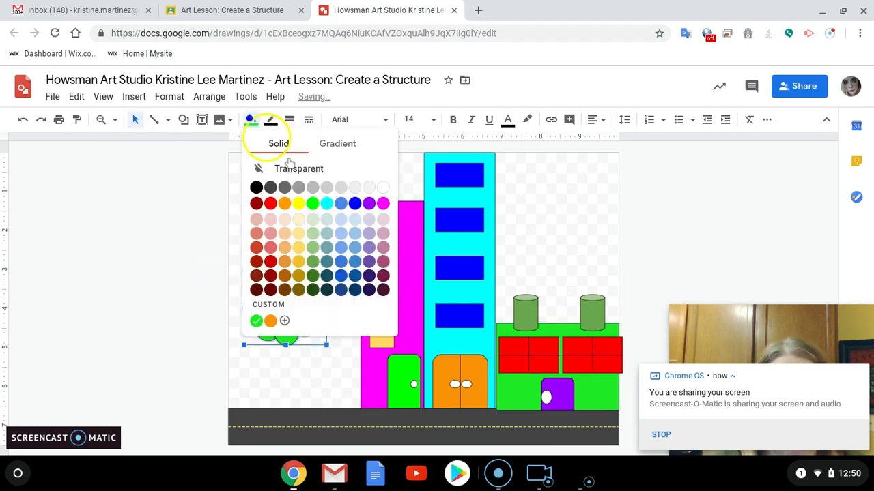
{"action": "left_click", "coordinate": [283, 320]}
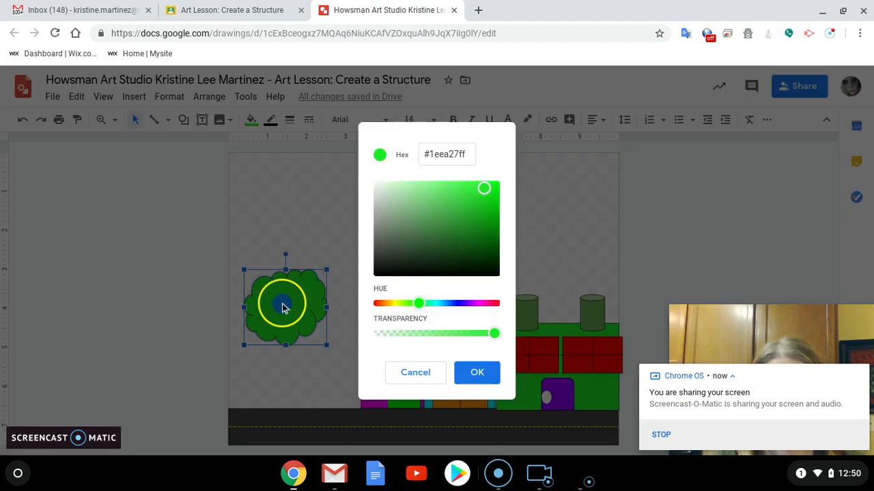
{"action": "left_click", "coordinate": [470, 228]}
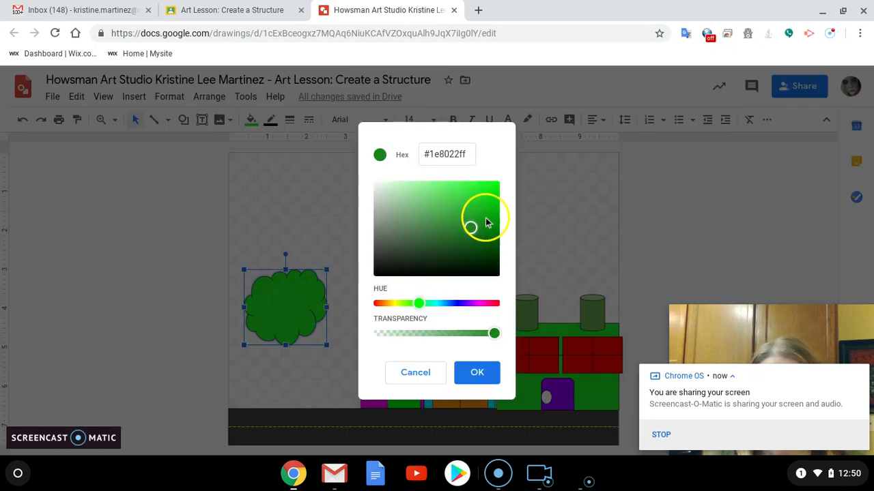
{"action": "left_click", "coordinate": [477, 377]}
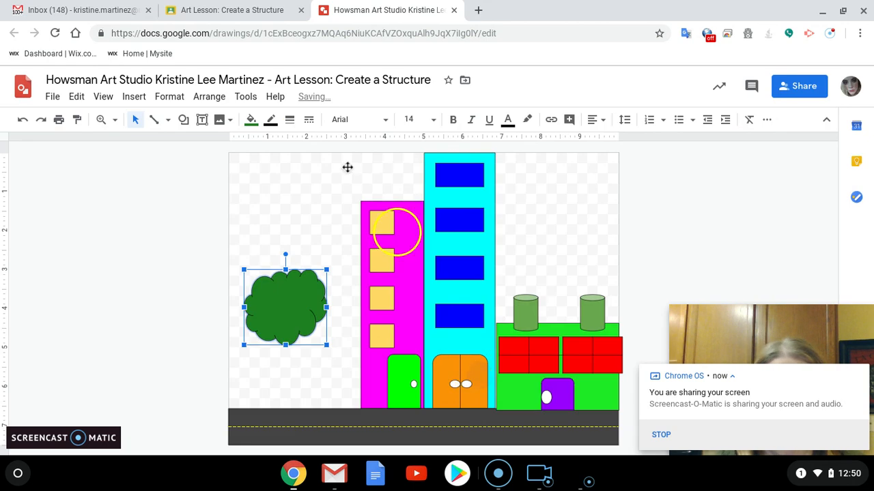
Draw a rounded-rectangle trunk about 0.6 by 1.9 inches from the green foliage down to the road and fill it dark brown
{"action": "left_click", "coordinate": [185, 122]}
{"action": "mouse_move", "coordinate": [271, 156]}
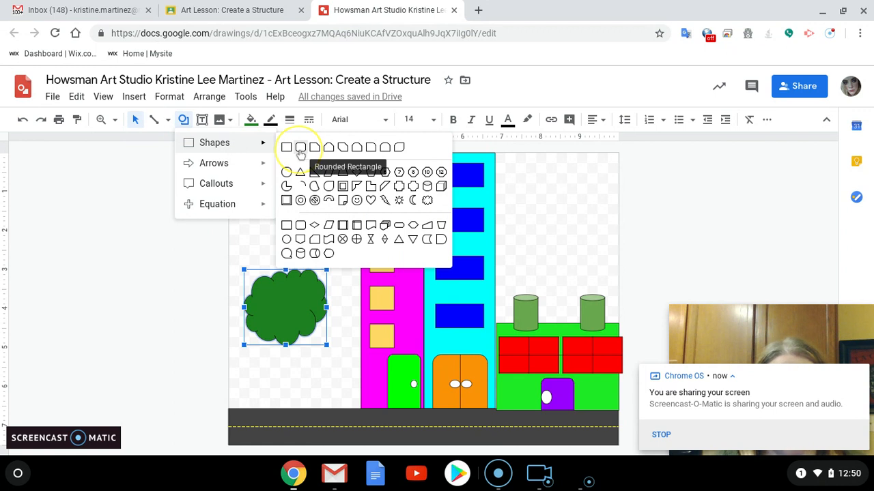
{"action": "left_click", "coordinate": [300, 147]}
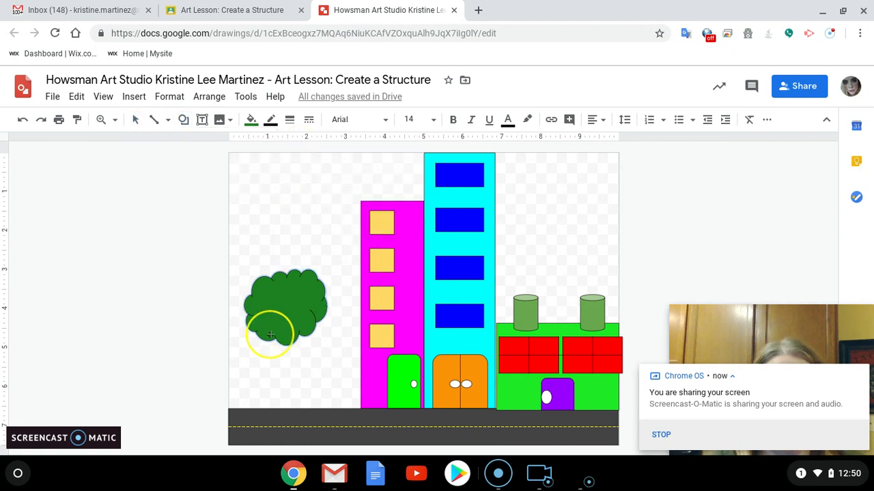
{"action": "left_click_drag", "start_coordinate": [271, 335], "coordinate": [295, 408]}
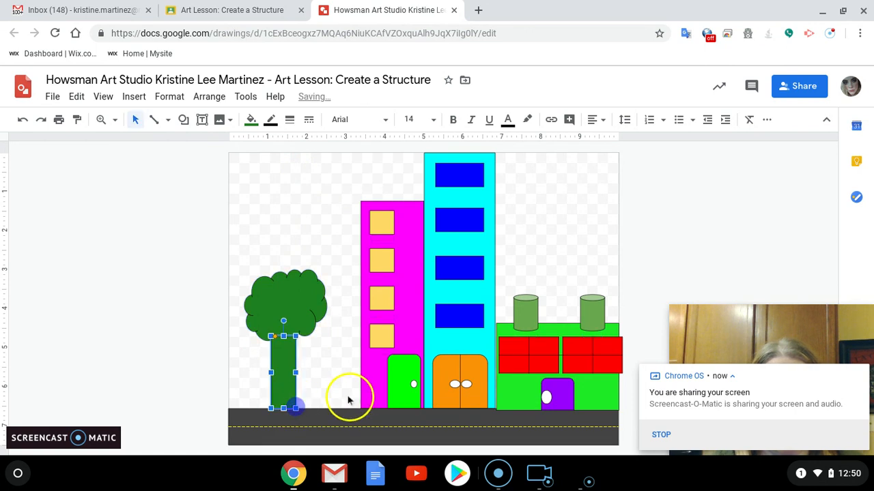
{"action": "left_click", "coordinate": [252, 119]}
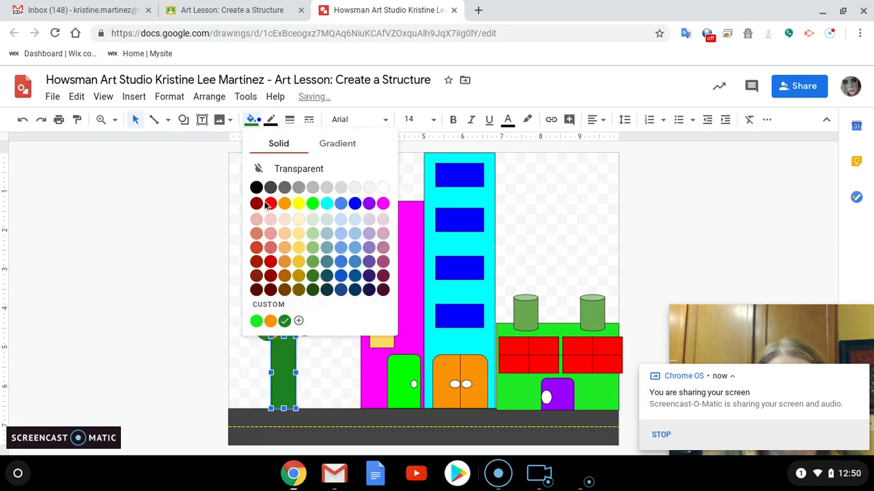
{"action": "left_click", "coordinate": [298, 290]}
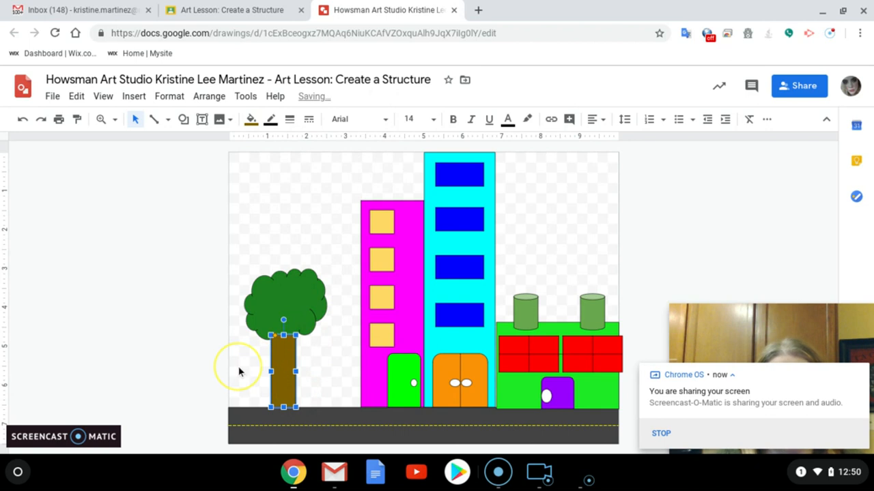
{"action": "left_click", "coordinate": [54, 298]}
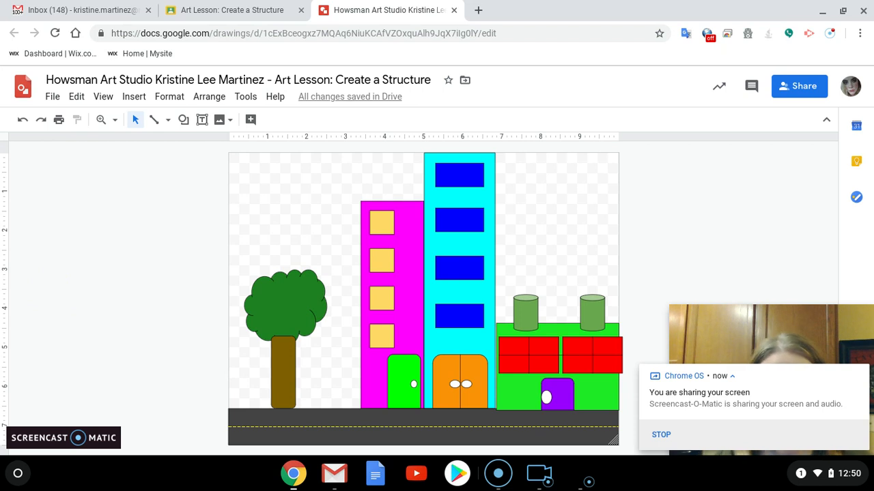
Bring the tree's green foliage in front of the trunk and shift it slightly down, centred over the trunk
{"action": "left_click", "coordinate": [282, 310]}
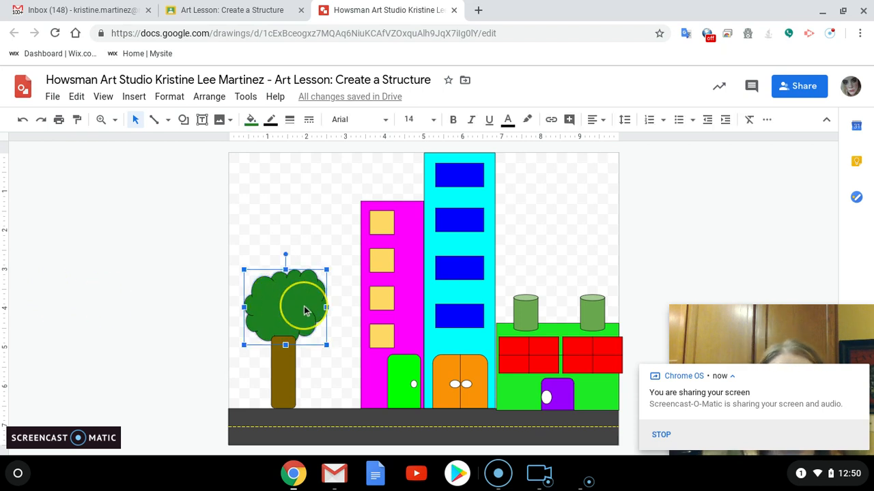
{"action": "right_click", "coordinate": [304, 311]}
{"action": "left_click", "coordinate": [316, 306]}
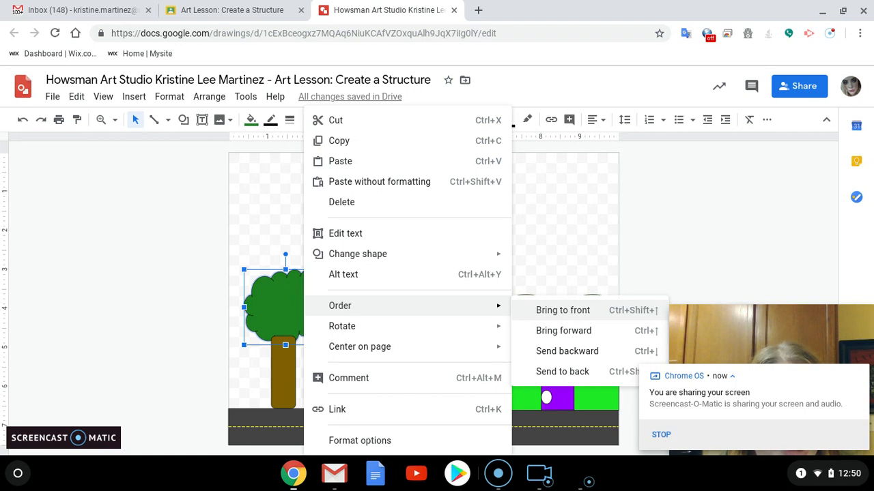
{"action": "left_click", "coordinate": [561, 310]}
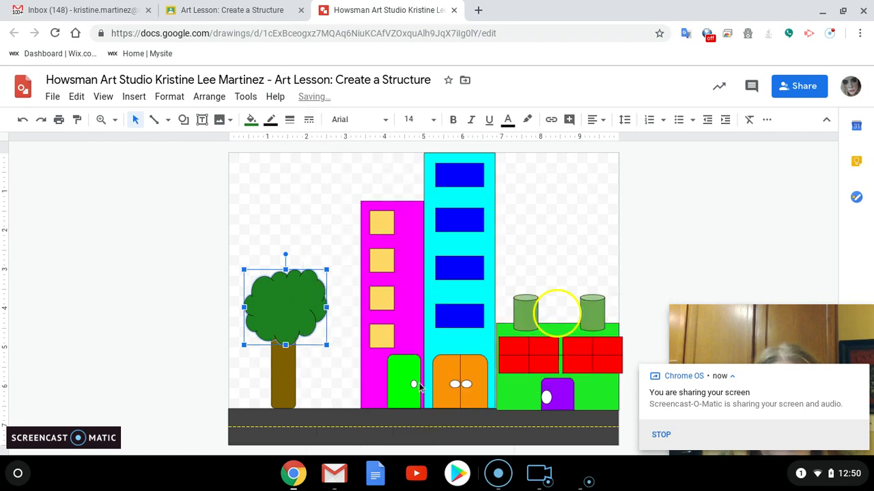
{"action": "mouse_move", "coordinate": [303, 309]}
{"action": "left_mouse_down"}
{"action": "mouse_move", "coordinate": [284, 308]}
{"action": "mouse_move", "coordinate": [288, 315]}
{"action": "left_mouse_up"}
{"action": "left_click", "coordinate": [345, 381]}
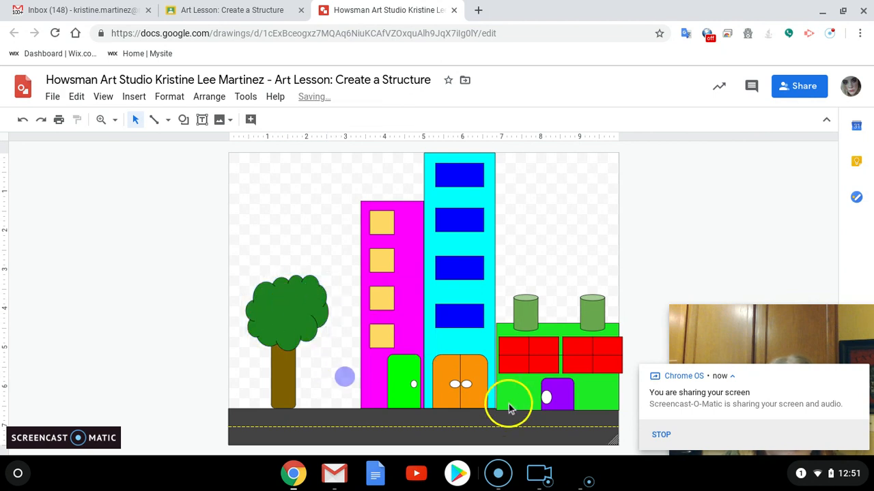
{"action": "left_click", "coordinate": [288, 326]}
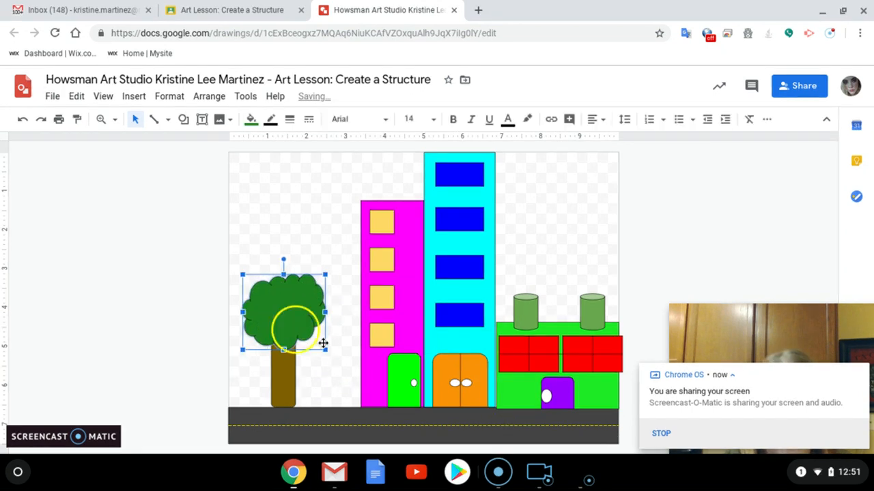
{"action": "left_click", "coordinate": [343, 390]}
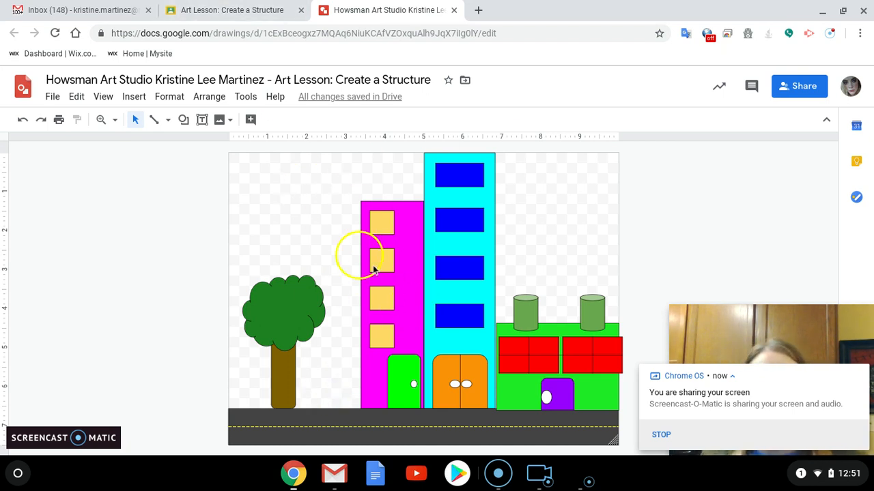
Set the drawing's background to a solid light blue
{"action": "right_click", "coordinate": [279, 205]}
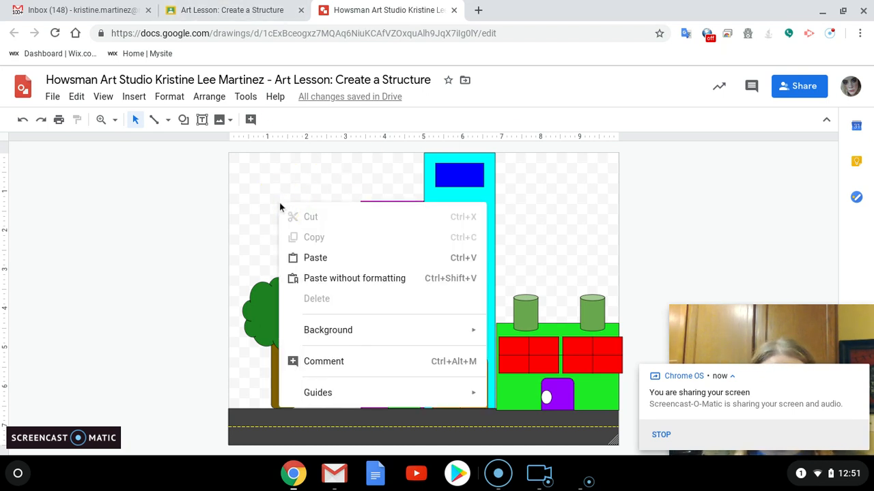
{"action": "mouse_move", "coordinate": [335, 330]}
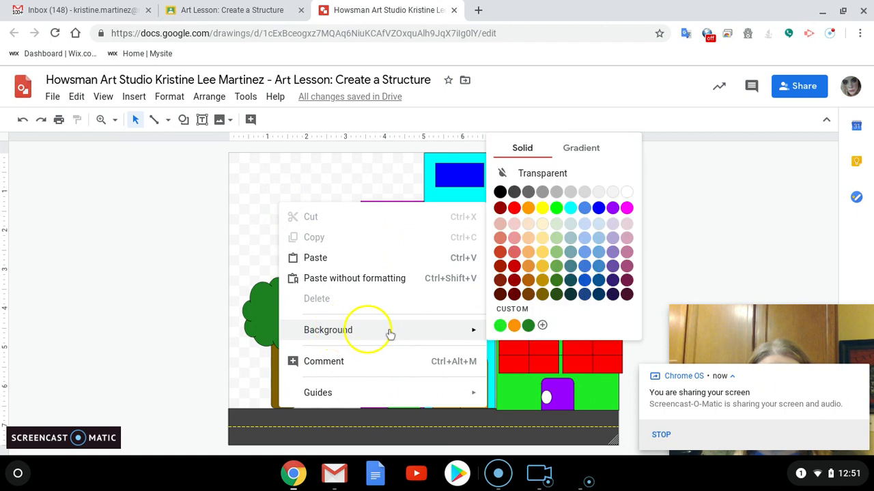
{"action": "left_click", "coordinate": [584, 222]}
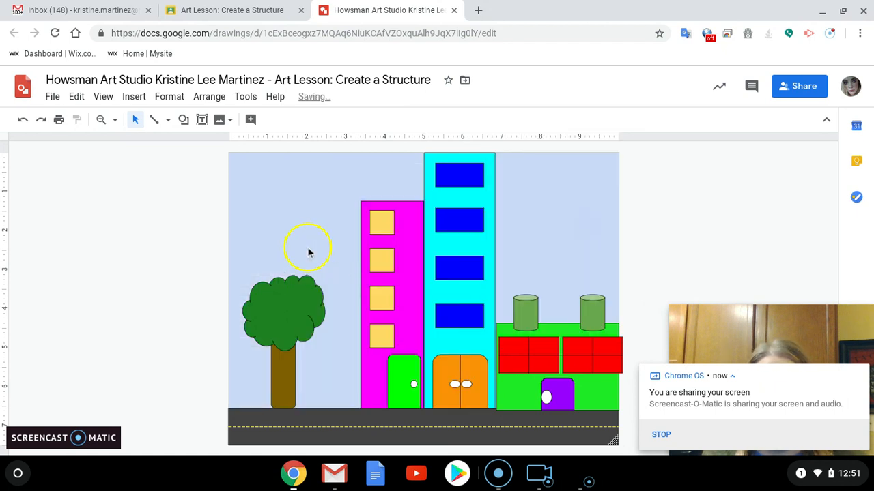
Draw a sun shape about 1.4 inches wide in the sky above the tree and fill it yellow
{"action": "left_click", "coordinate": [183, 121]}
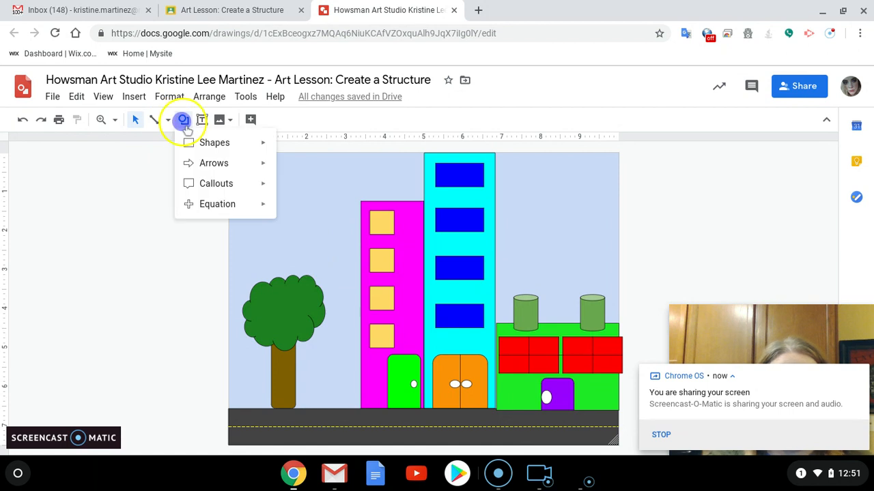
{"action": "mouse_move", "coordinate": [188, 142]}
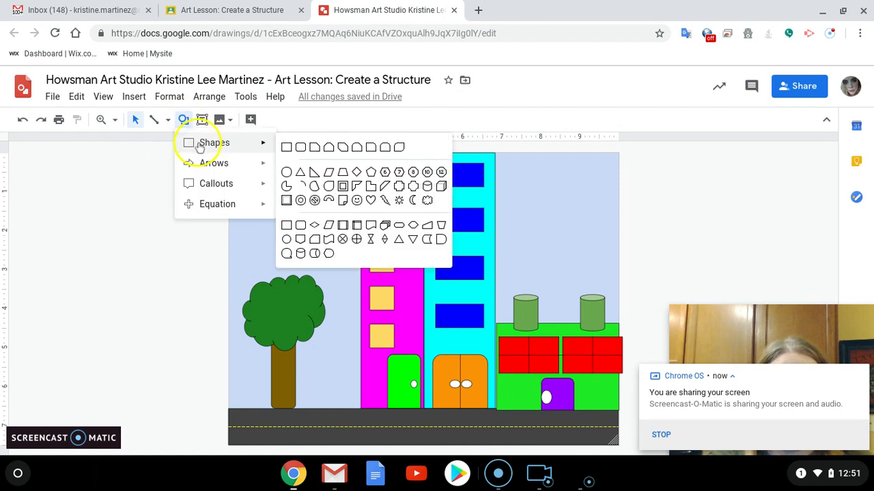
{"action": "left_click", "coordinate": [400, 201]}
{"action": "left_click_drag", "start_coordinate": [254, 166], "coordinate": [309, 221]}
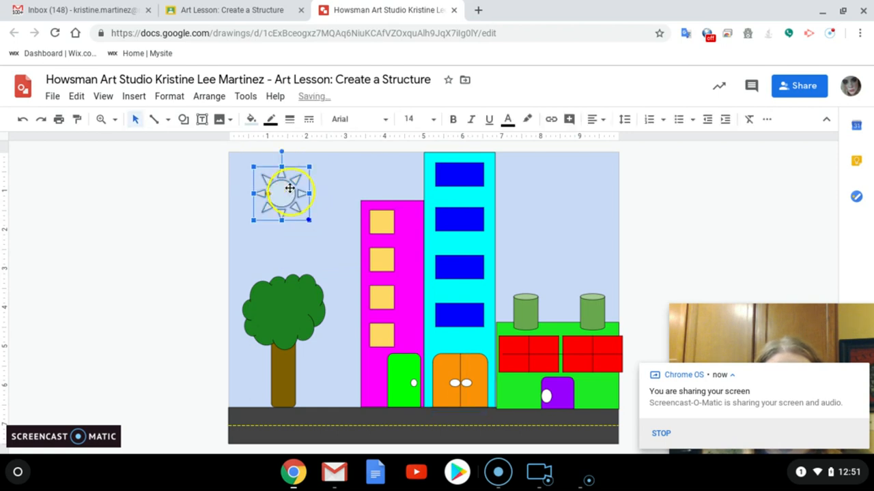
{"action": "left_click", "coordinate": [250, 119]}
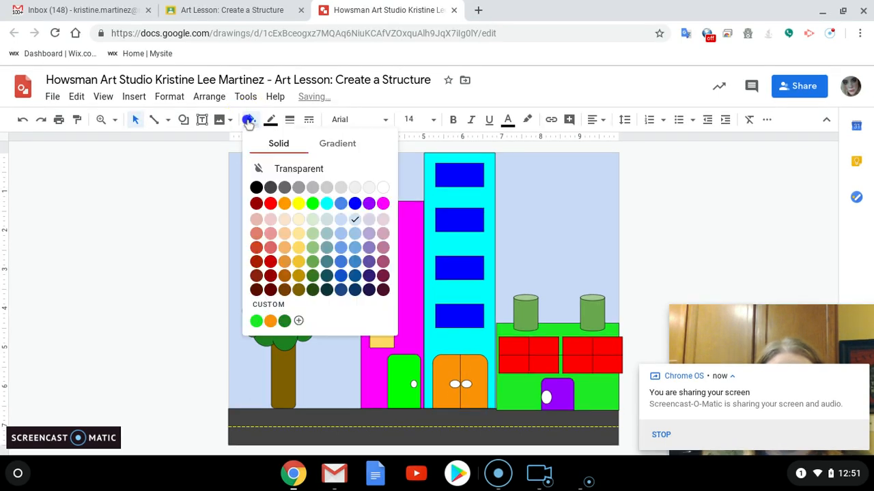
{"action": "left_click", "coordinate": [299, 203]}
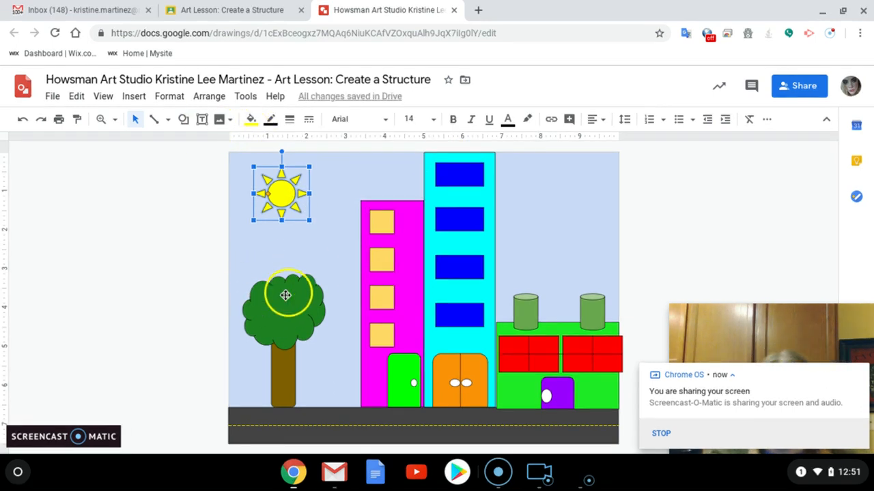
Draw a cloud about 1.8 by 1.4 inches in the sky above the green building and fill it white
{"action": "left_click", "coordinate": [183, 119]}
{"action": "mouse_move", "coordinate": [211, 142]}
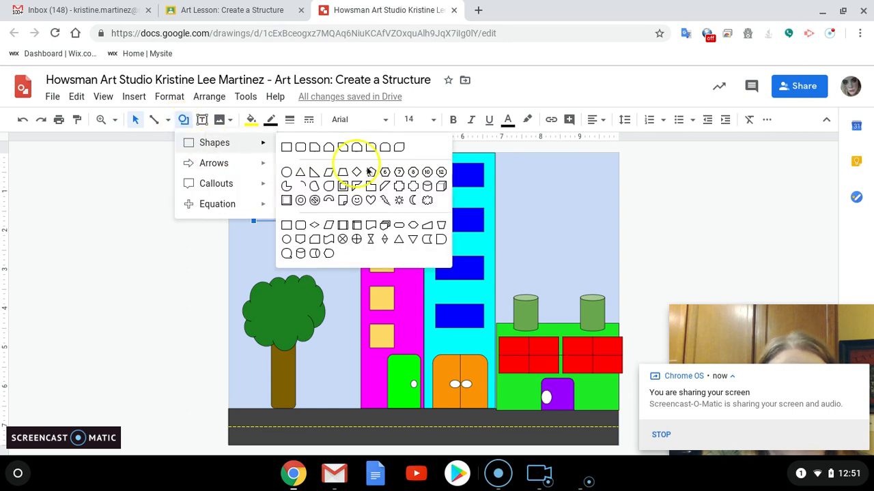
{"action": "left_click", "coordinate": [427, 200]}
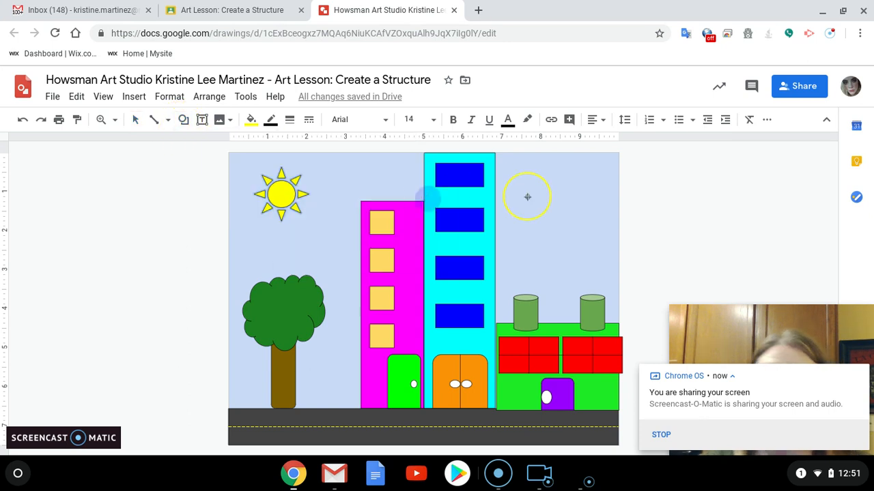
{"action": "left_click_drag", "start_coordinate": [508, 179], "coordinate": [574, 223]}
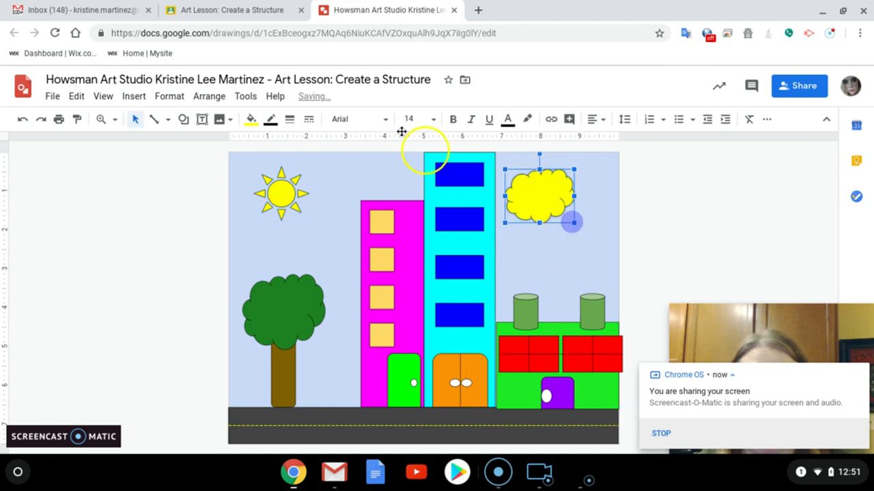
{"action": "left_click", "coordinate": [251, 119]}
{"action": "left_click", "coordinate": [385, 189]}
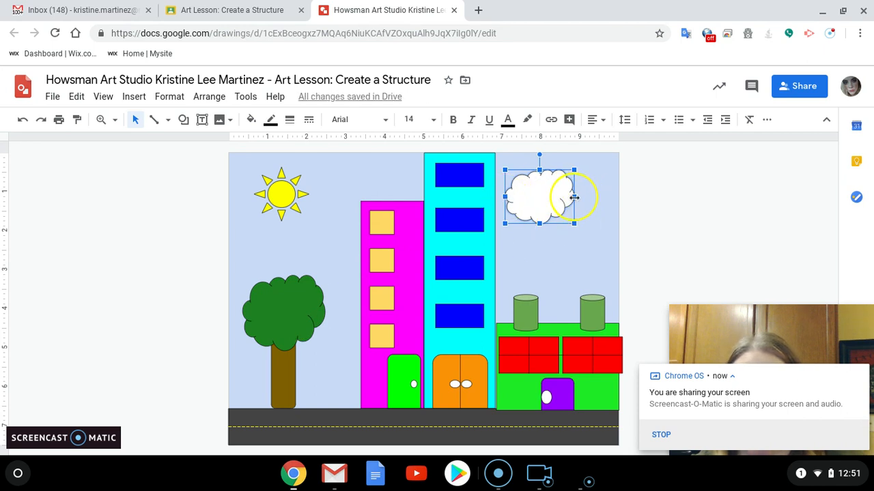
Mirror the white cloud horizontally and vertically, and place it near the upper-right corner of the page
{"action": "mouse_move", "coordinate": [574, 196]}
{"action": "left_mouse_down"}
{"action": "mouse_move", "coordinate": [433, 202]}
{"action": "mouse_move", "coordinate": [563, 197]}
{"action": "mouse_move", "coordinate": [576, 212]}
{"action": "left_mouse_up"}
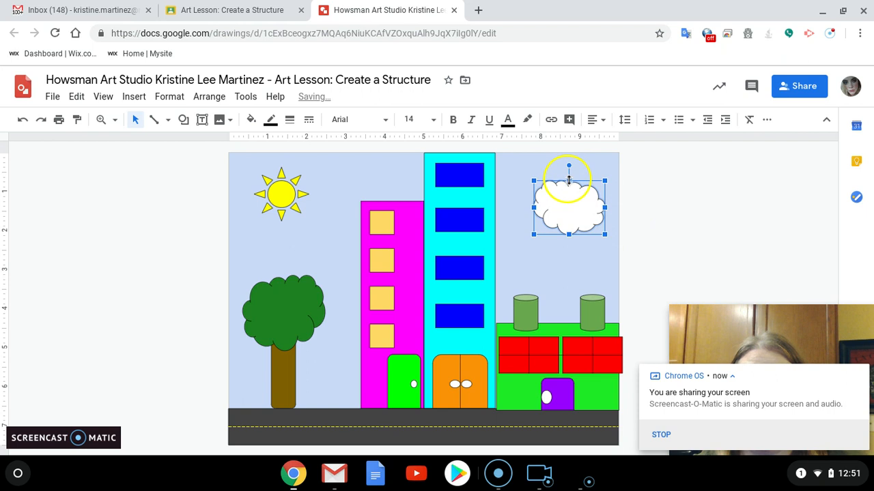
{"action": "left_click_drag", "start_coordinate": [568, 178], "coordinate": [570, 238]}
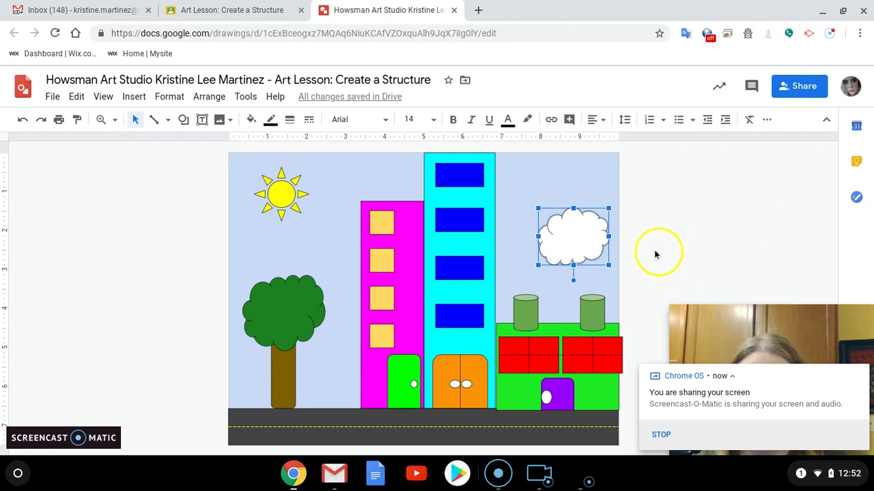
{"action": "left_click_drag", "start_coordinate": [570, 234], "coordinate": [577, 192]}
Duplicate the white cloud, shrink the copy to about 1.1 by 1.1 inches and place it below left of the original
{"action": "right_click", "coordinate": [586, 197]}
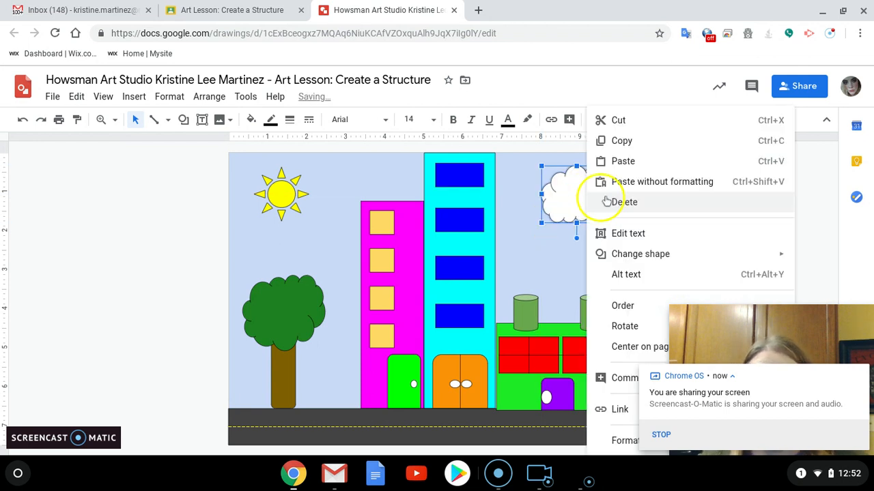
{"action": "left_click", "coordinate": [621, 141]}
{"action": "right_click", "coordinate": [532, 247]}
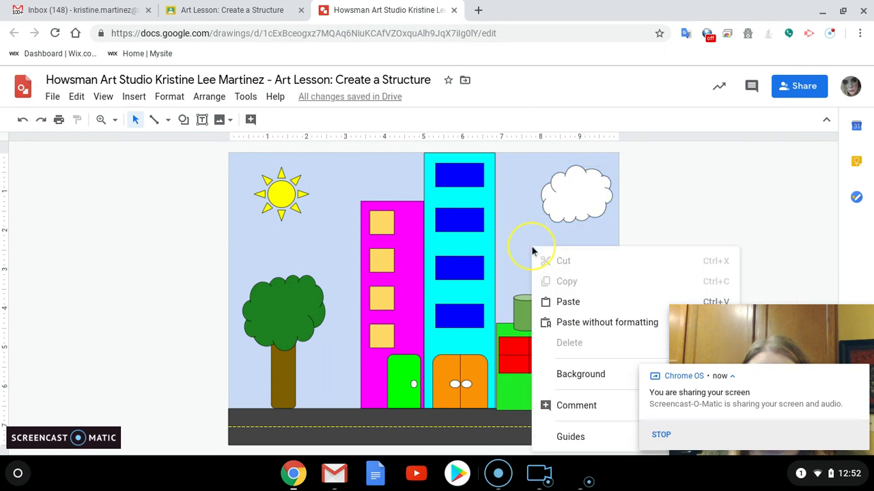
{"action": "left_click", "coordinate": [568, 302]}
{"action": "left_click_drag", "start_coordinate": [566, 205], "coordinate": [523, 251]}
{"action": "left_click_drag", "start_coordinate": [574, 214], "coordinate": [535, 253]}
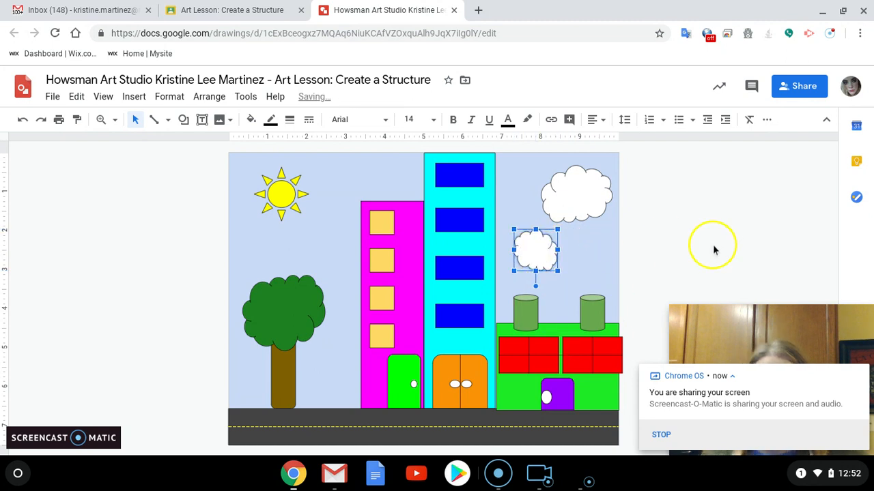
{"action": "left_click", "coordinate": [689, 206]}
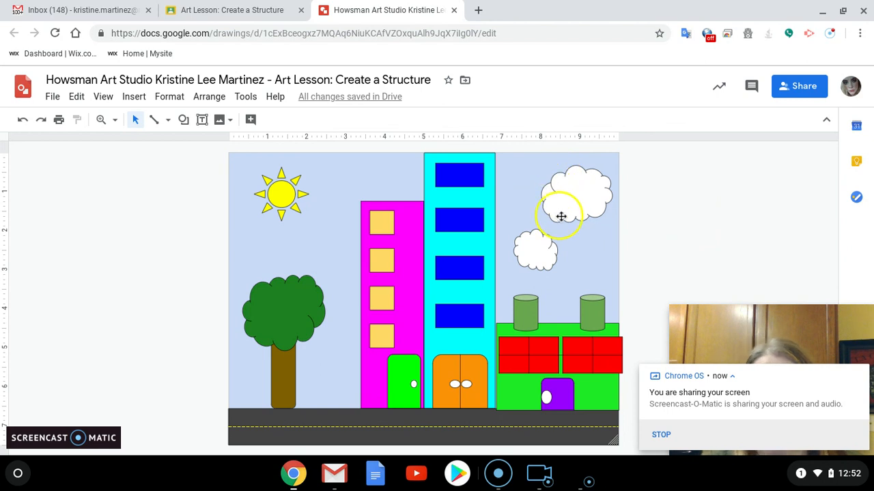
Change the outline colour of the smaller cloud above the green building to white
{"action": "right_click", "coordinate": [574, 203]}
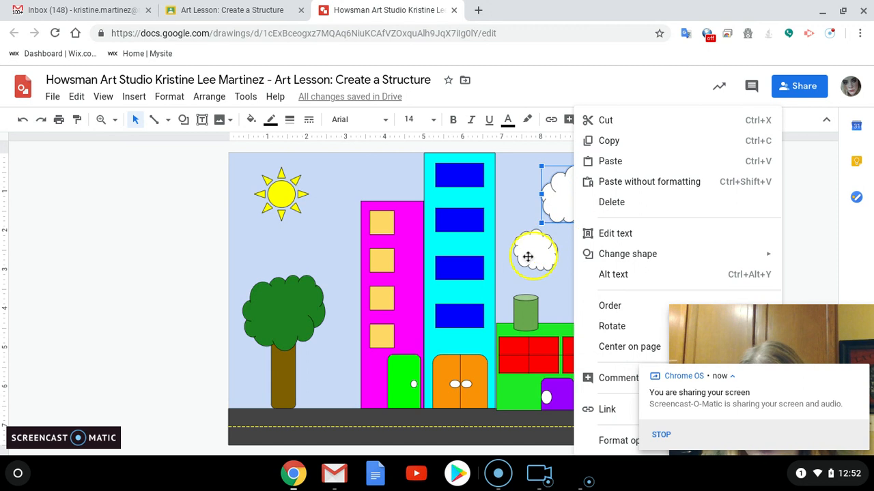
{"action": "right_click", "coordinate": [531, 251]}
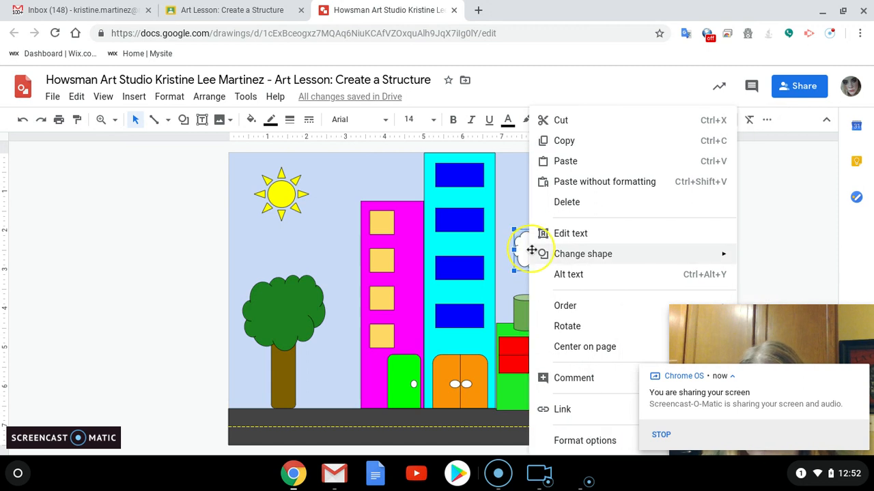
{"action": "left_click", "coordinate": [271, 121]}
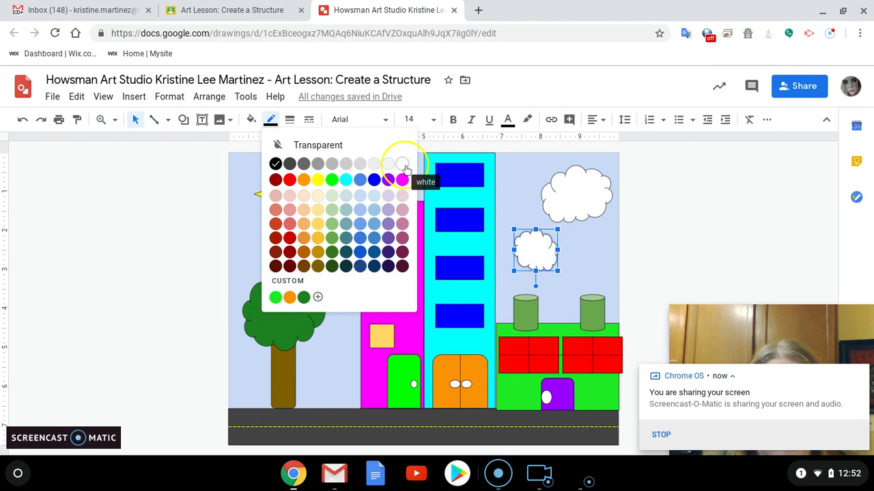
{"action": "left_click", "coordinate": [402, 167]}
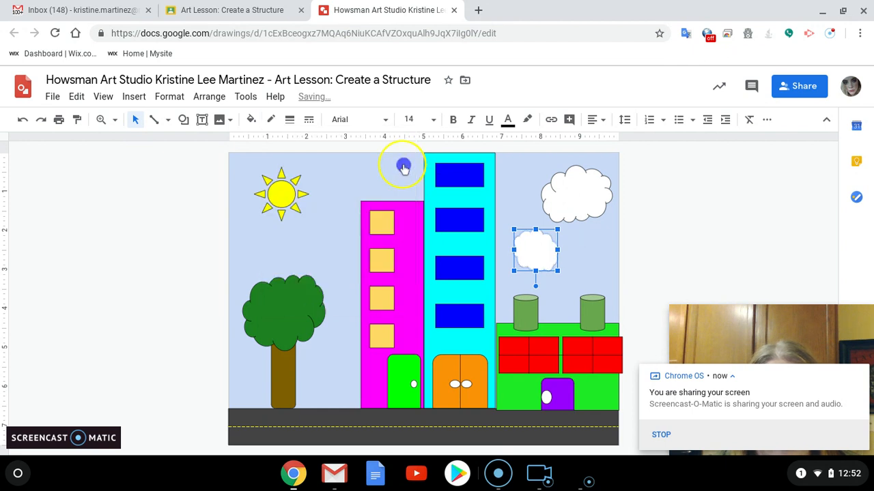
{"action": "left_click", "coordinate": [579, 278]}
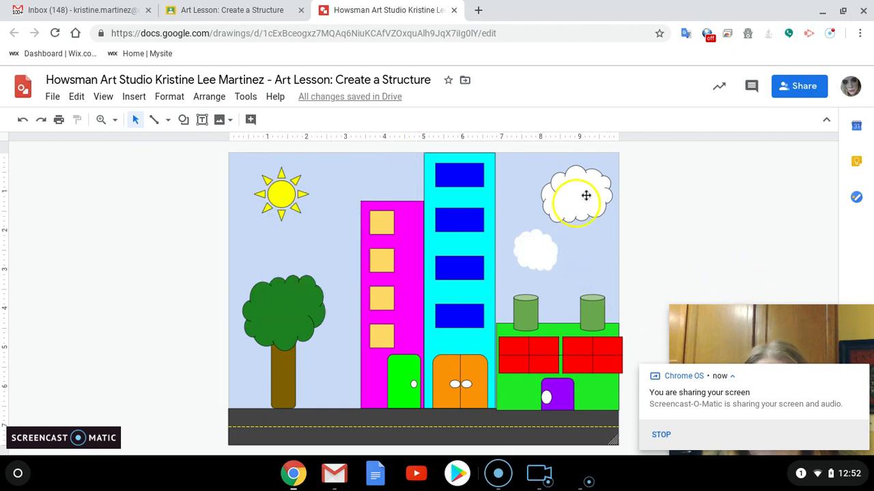
Change the outline colour of the larger cloud near the page's upper-right corner to white
{"action": "right_click", "coordinate": [564, 195]}
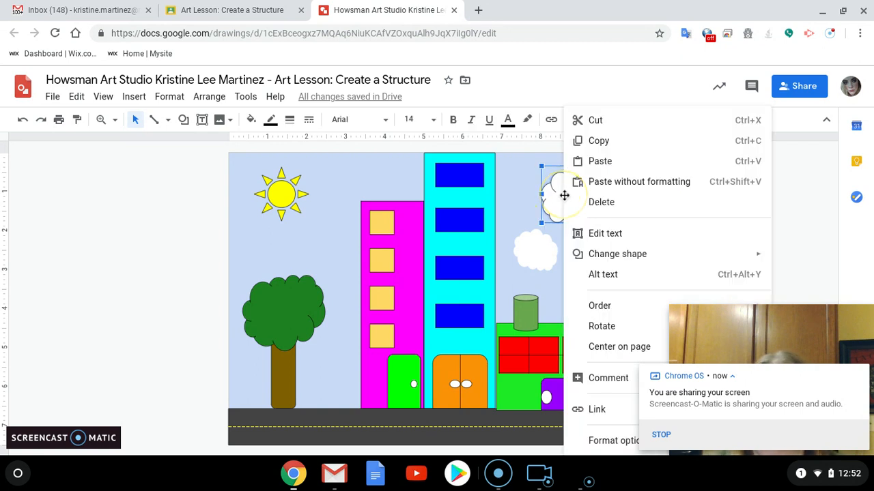
{"action": "left_click", "coordinate": [270, 121]}
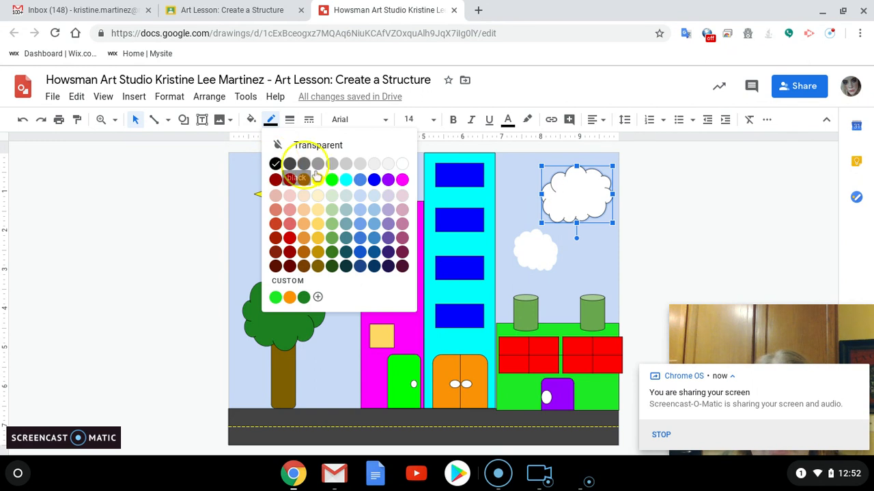
{"action": "left_click", "coordinate": [403, 165]}
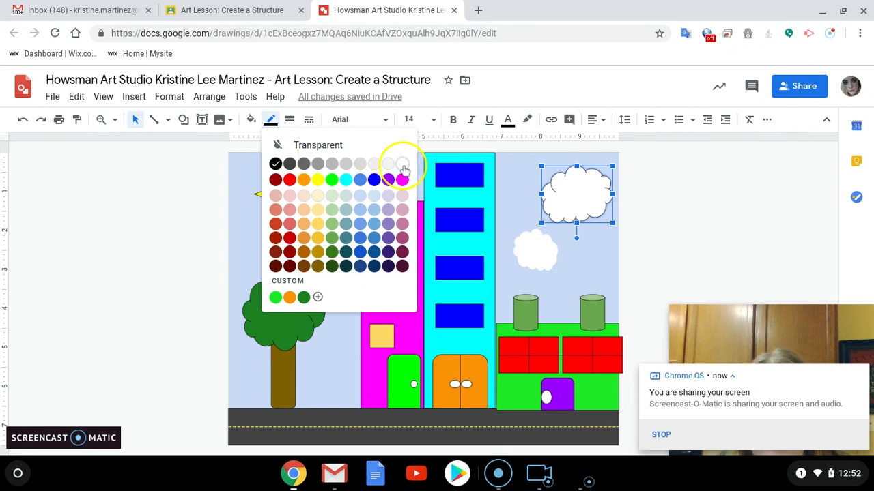
{"action": "left_click", "coordinate": [665, 210]}
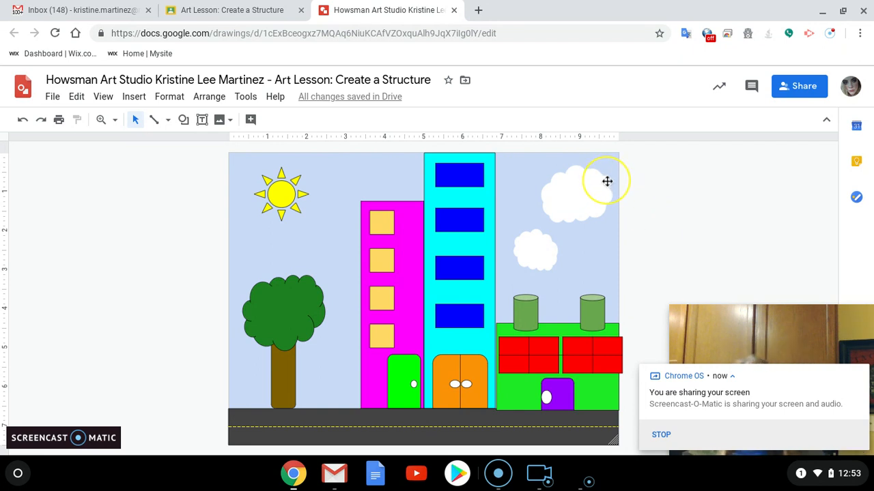
Close the drawing, turn it in for the "Art Lesson: Create a Structure" assignment in Google Classroom, and view the submitted file
{"action": "left_click", "coordinate": [454, 10]}
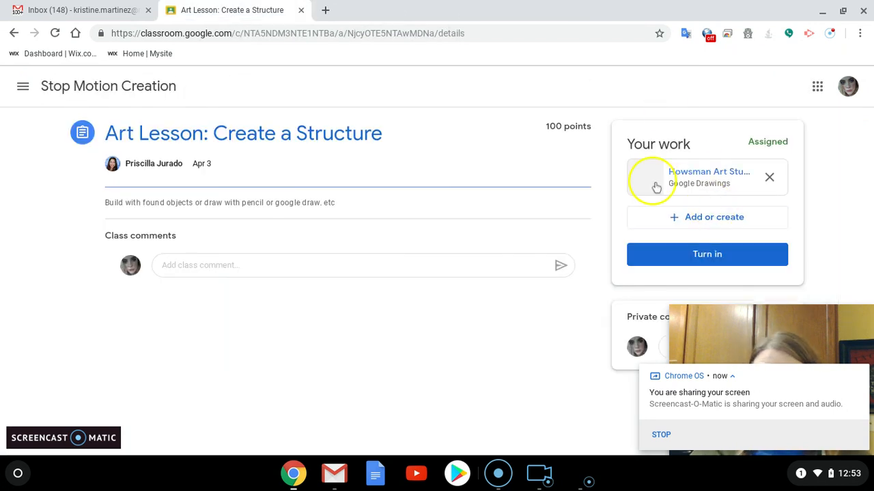
{"action": "left_click", "coordinate": [714, 256]}
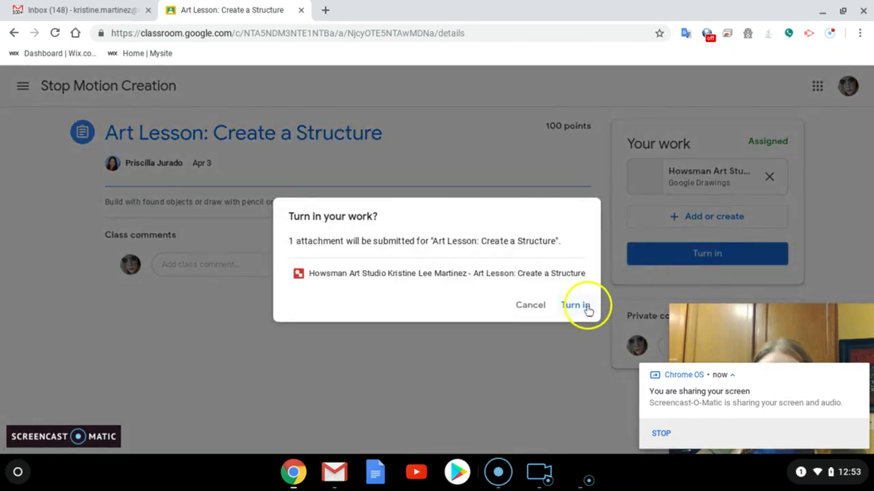
{"action": "left_click", "coordinate": [585, 307]}
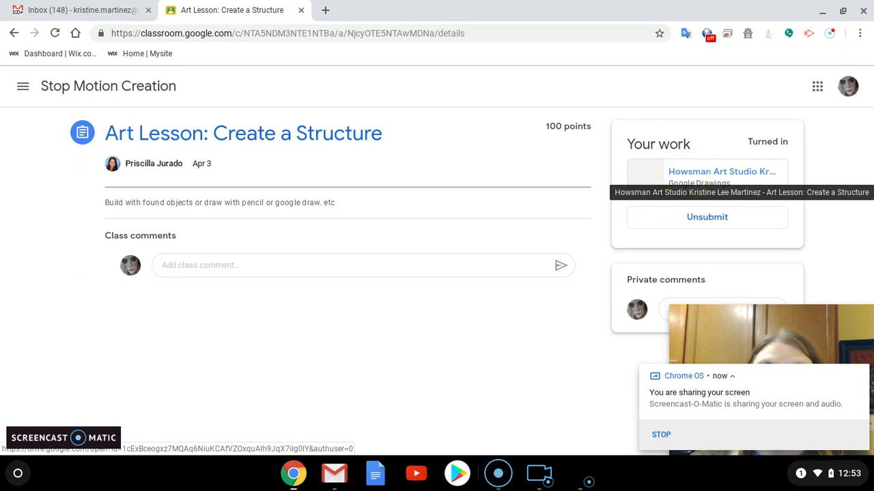
{"action": "left_click", "coordinate": [688, 179]}
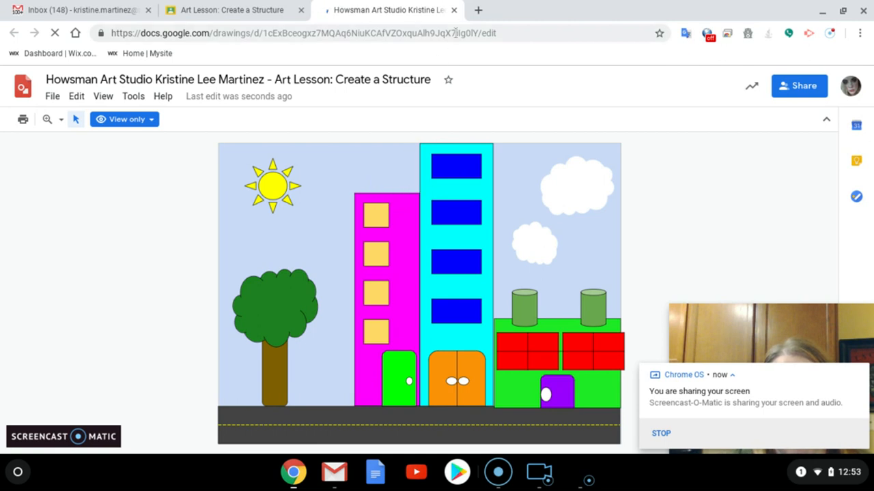
{"action": "left_click", "coordinate": [454, 12]}
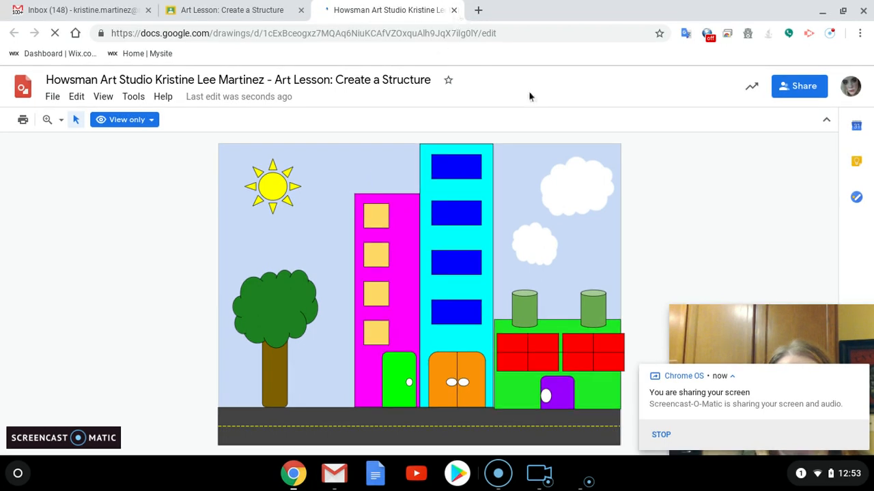